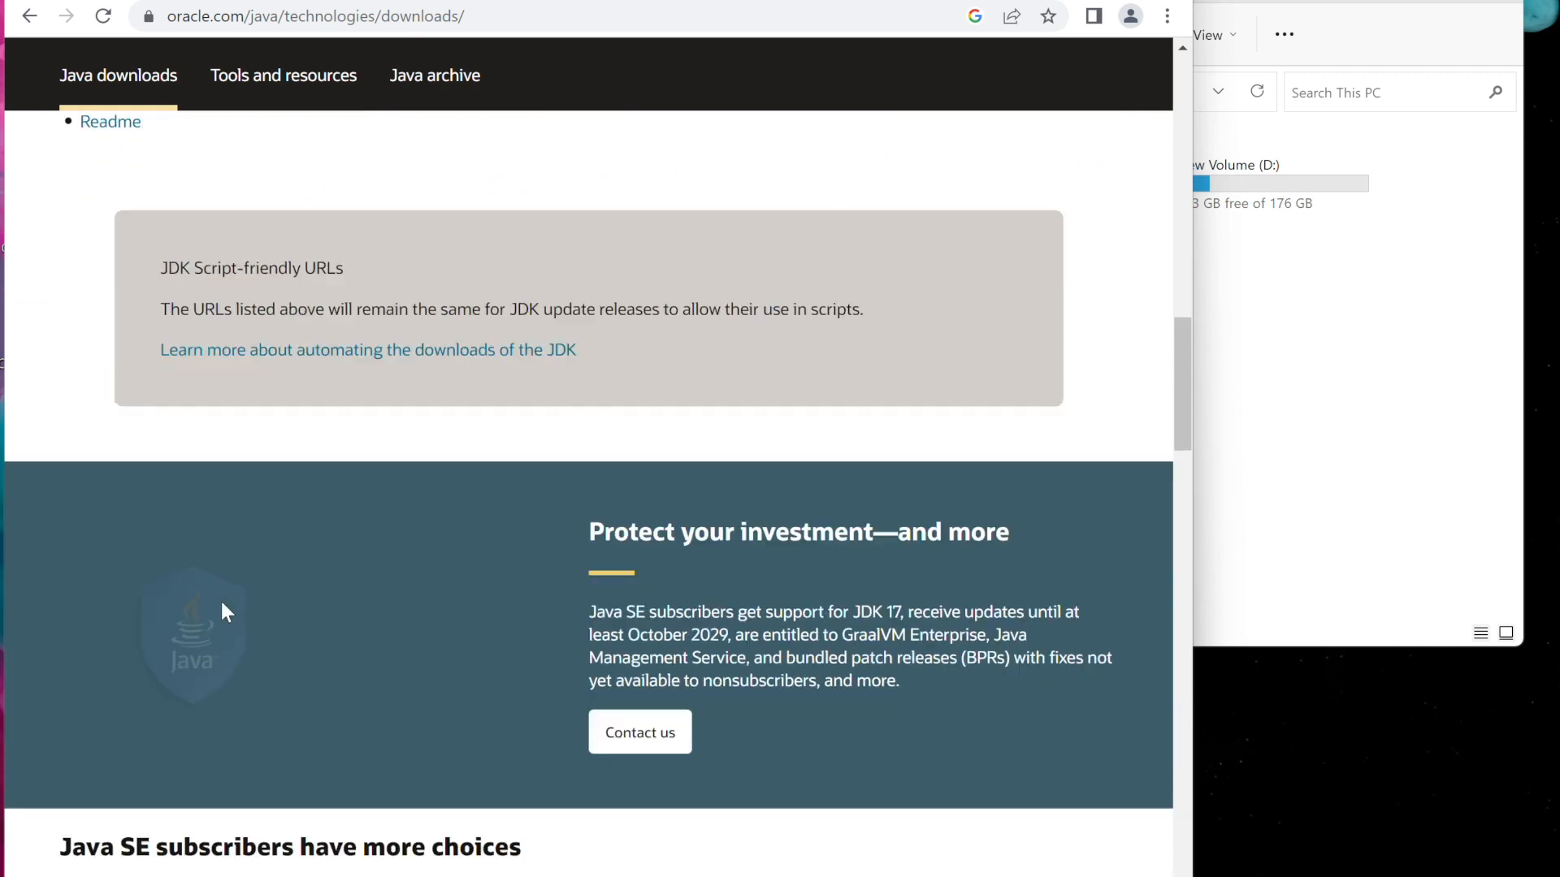
Open the Windows download list for Java SE Development Kit 8u371 on the Oracle downloads page
{"action": "scroll", "coordinate": [144, 553], "scroll_direction": "down", "scroll_amount": 4}
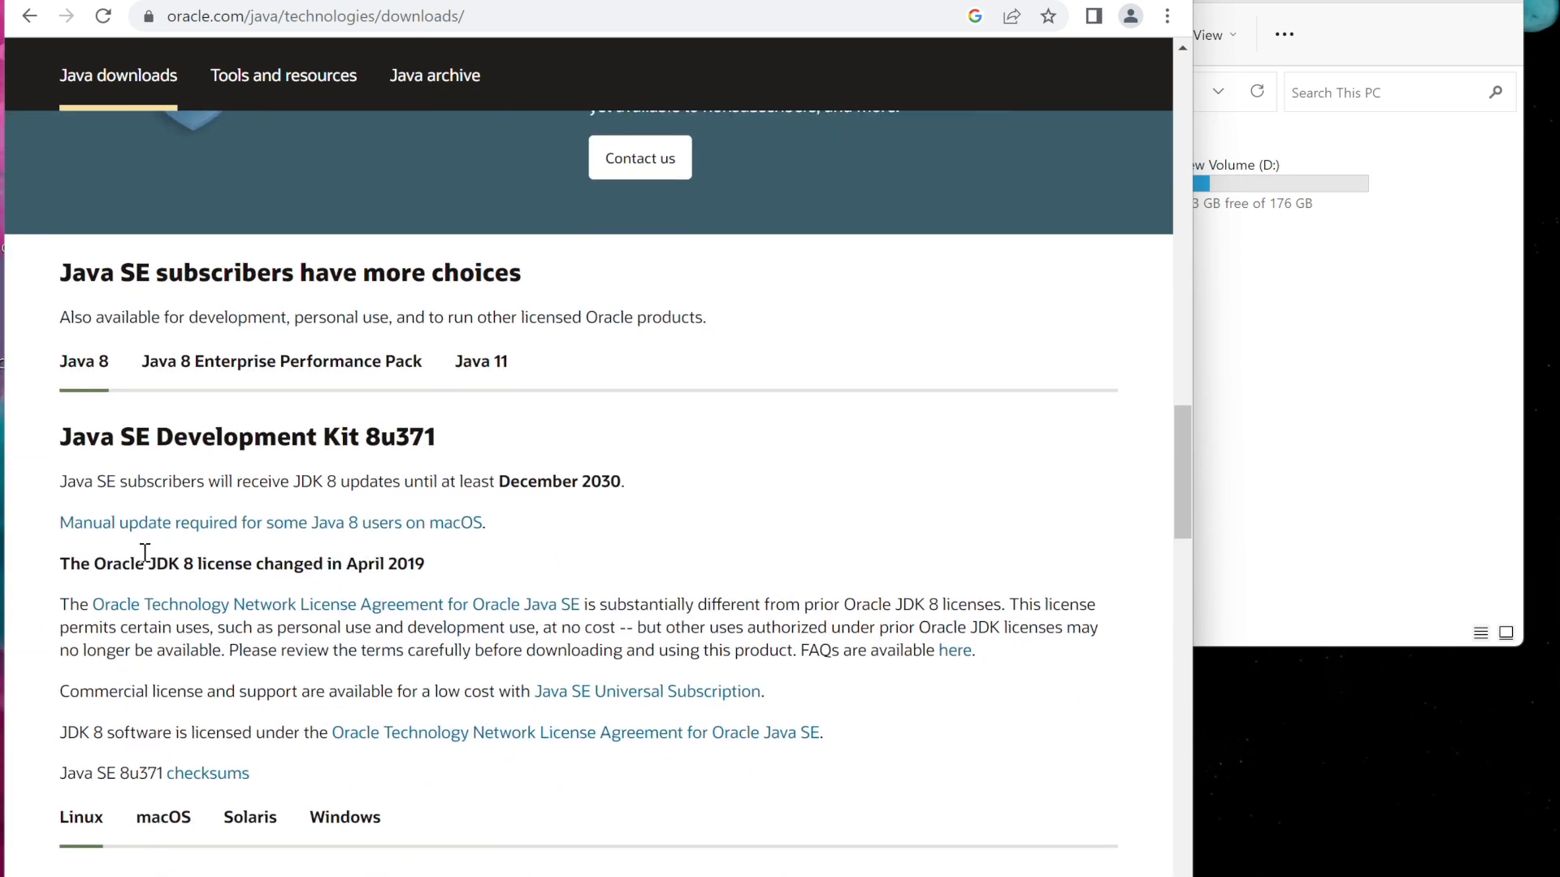
{"action": "scroll", "coordinate": [43, 595], "scroll_direction": "down", "scroll_amount": 2}
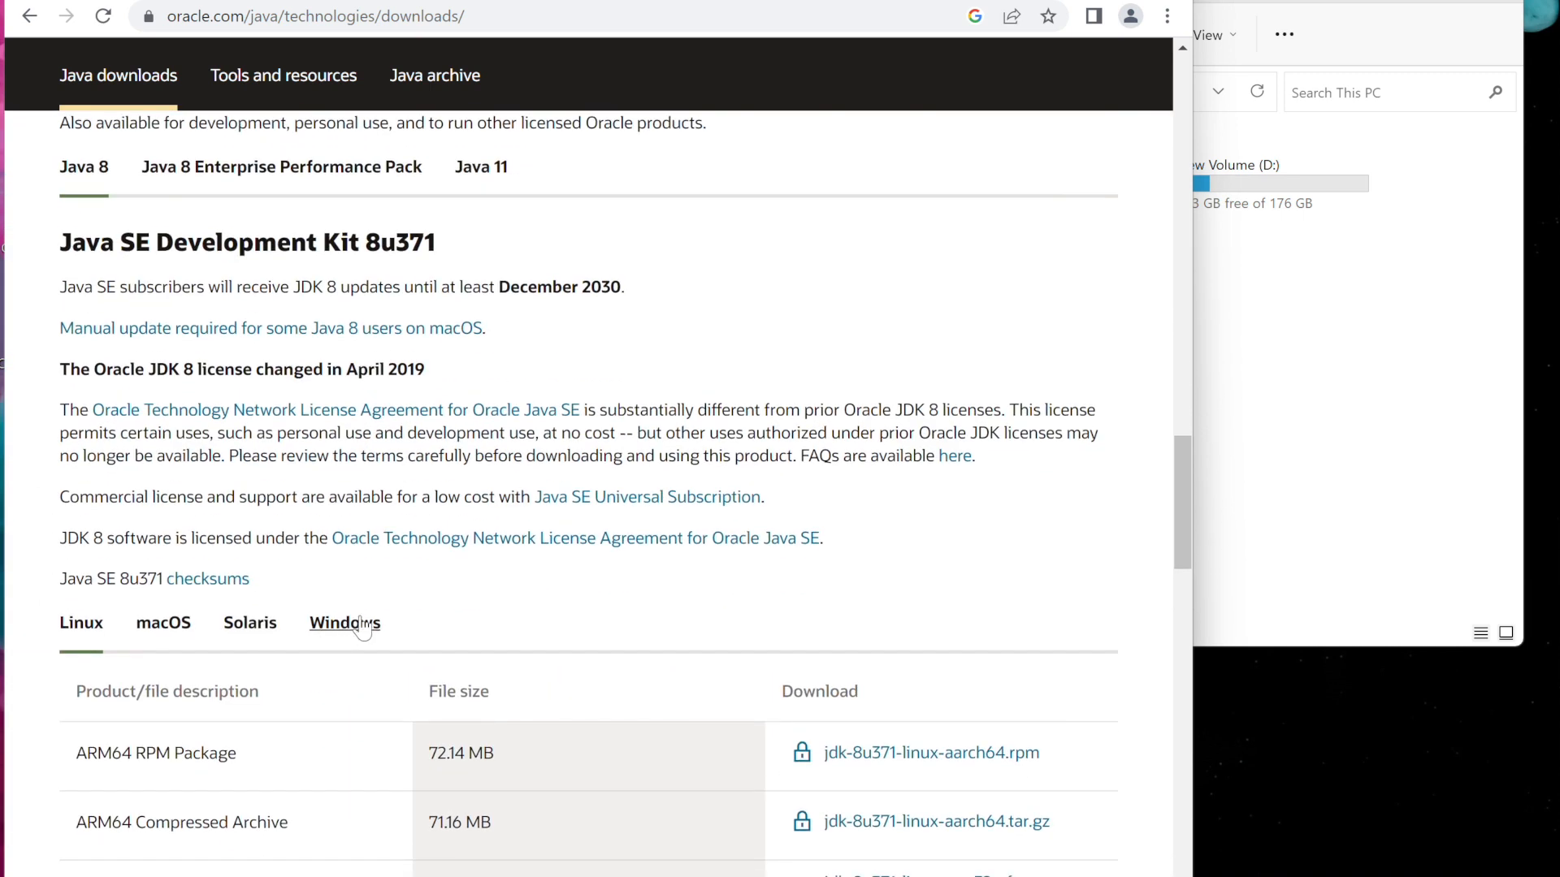
{"action": "left_click", "coordinate": [354, 626]}
{"action": "scroll", "coordinate": [355, 632], "scroll_direction": "down", "scroll_amount": 1}
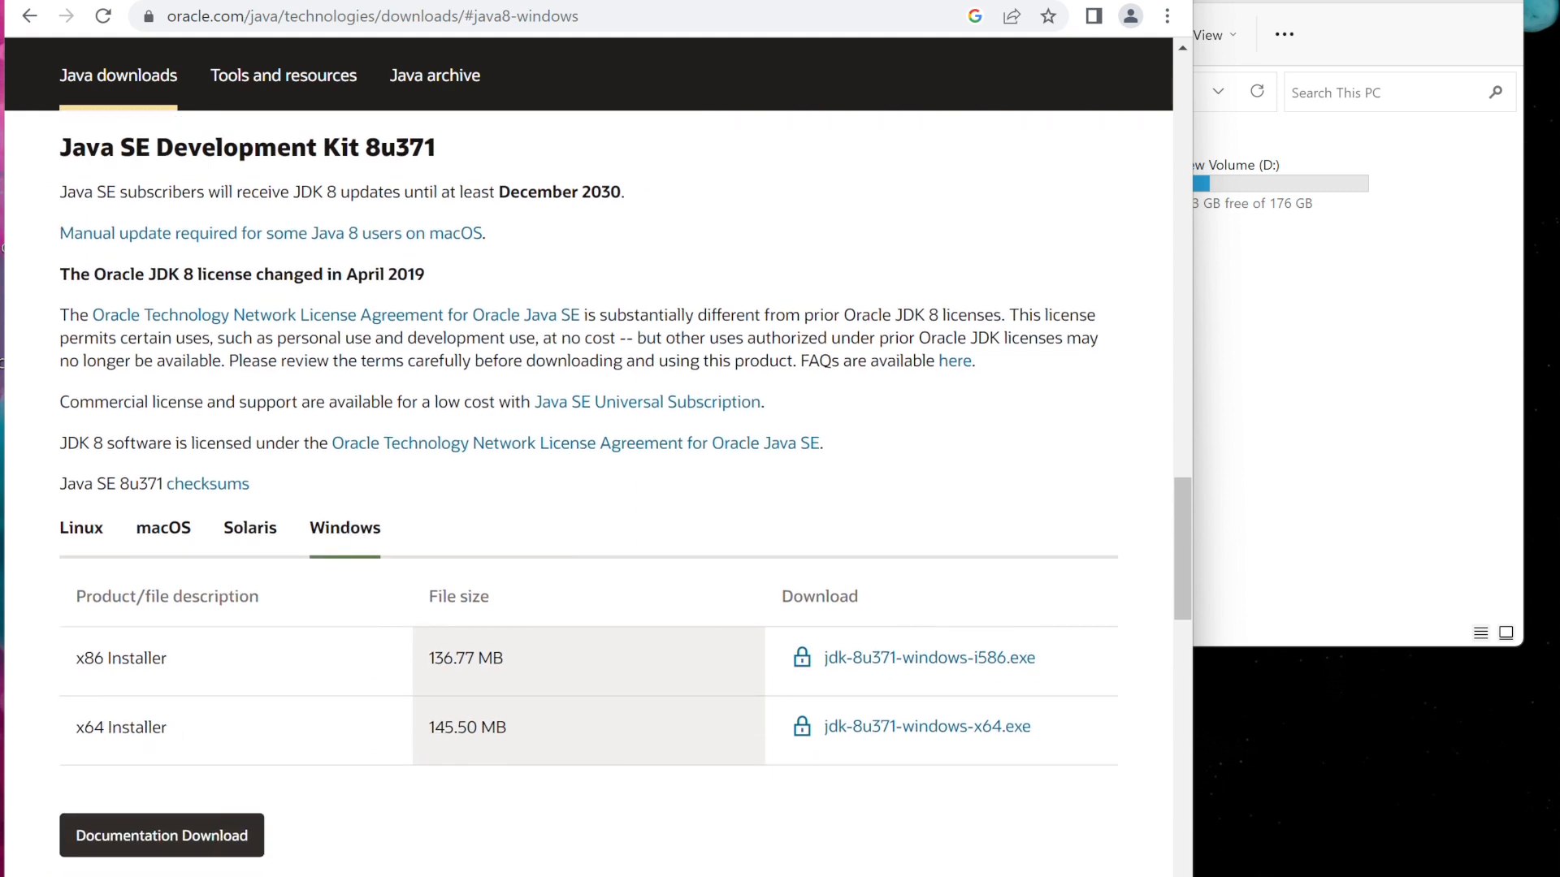
Check the PC's system type in the About your PC settings, then close the settings window
{"action": "key", "text": "super"}
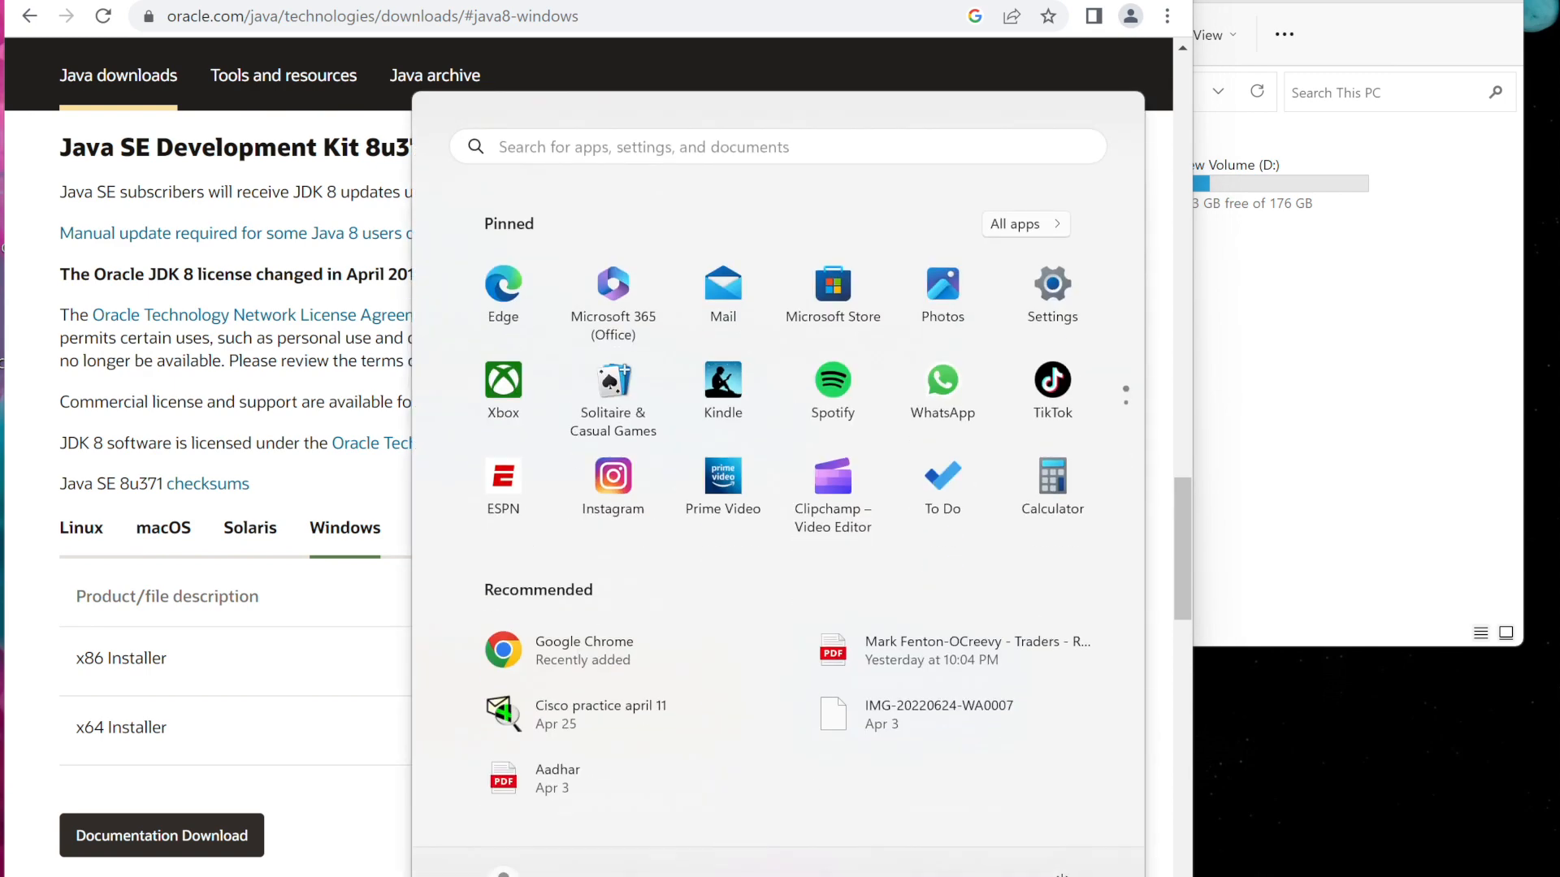
{"action": "type", "text": "about"}
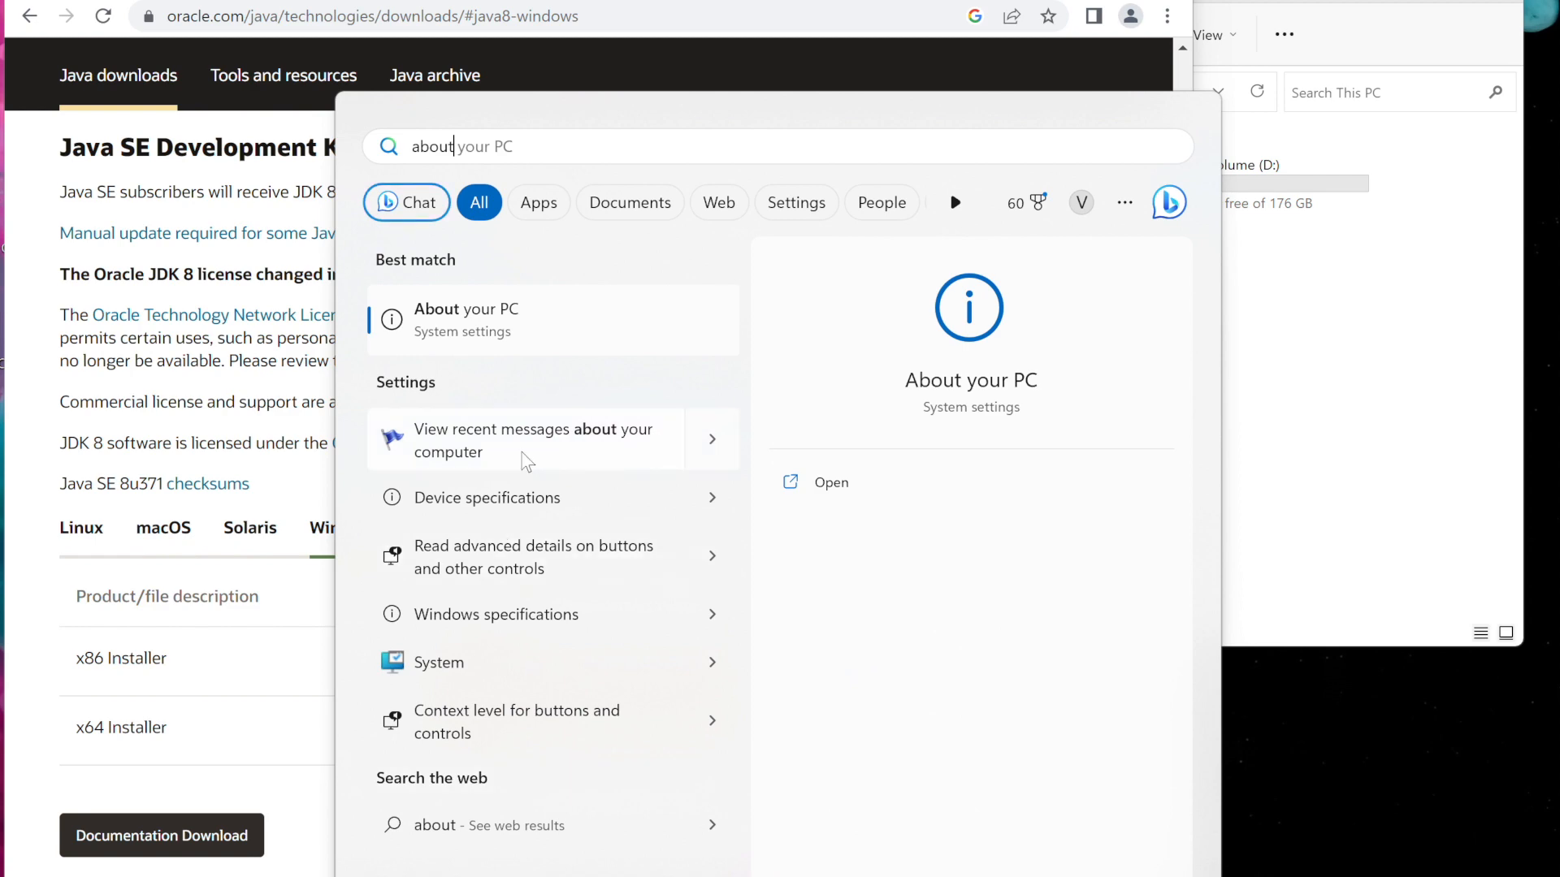
{"action": "key", "text": "Return"}
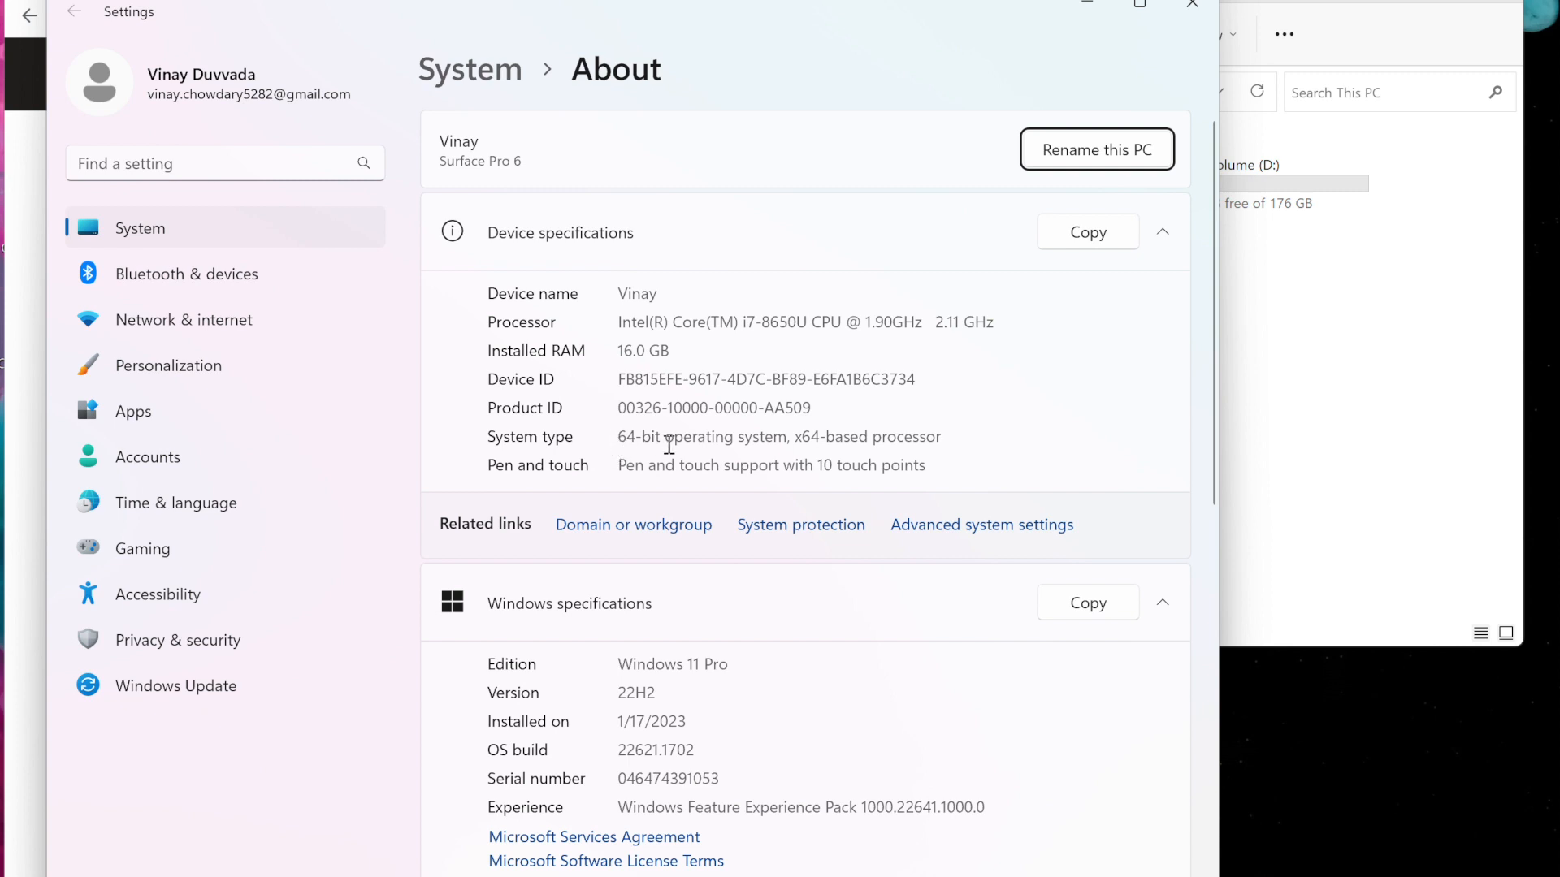
{"action": "left_click", "coordinate": [614, 436]}
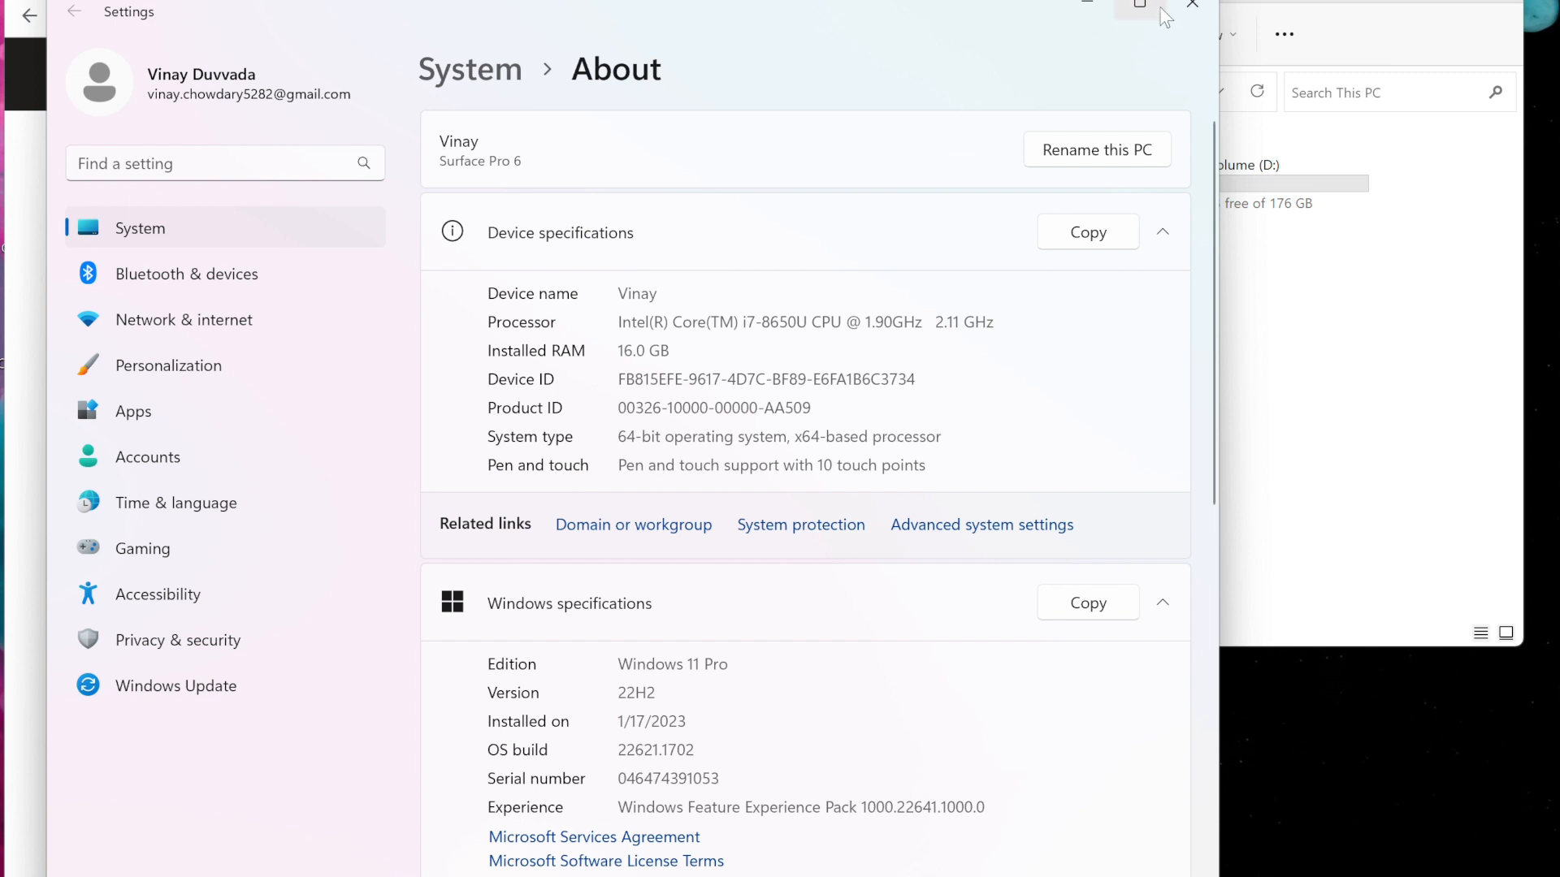
{"action": "left_click", "coordinate": [1189, 6]}
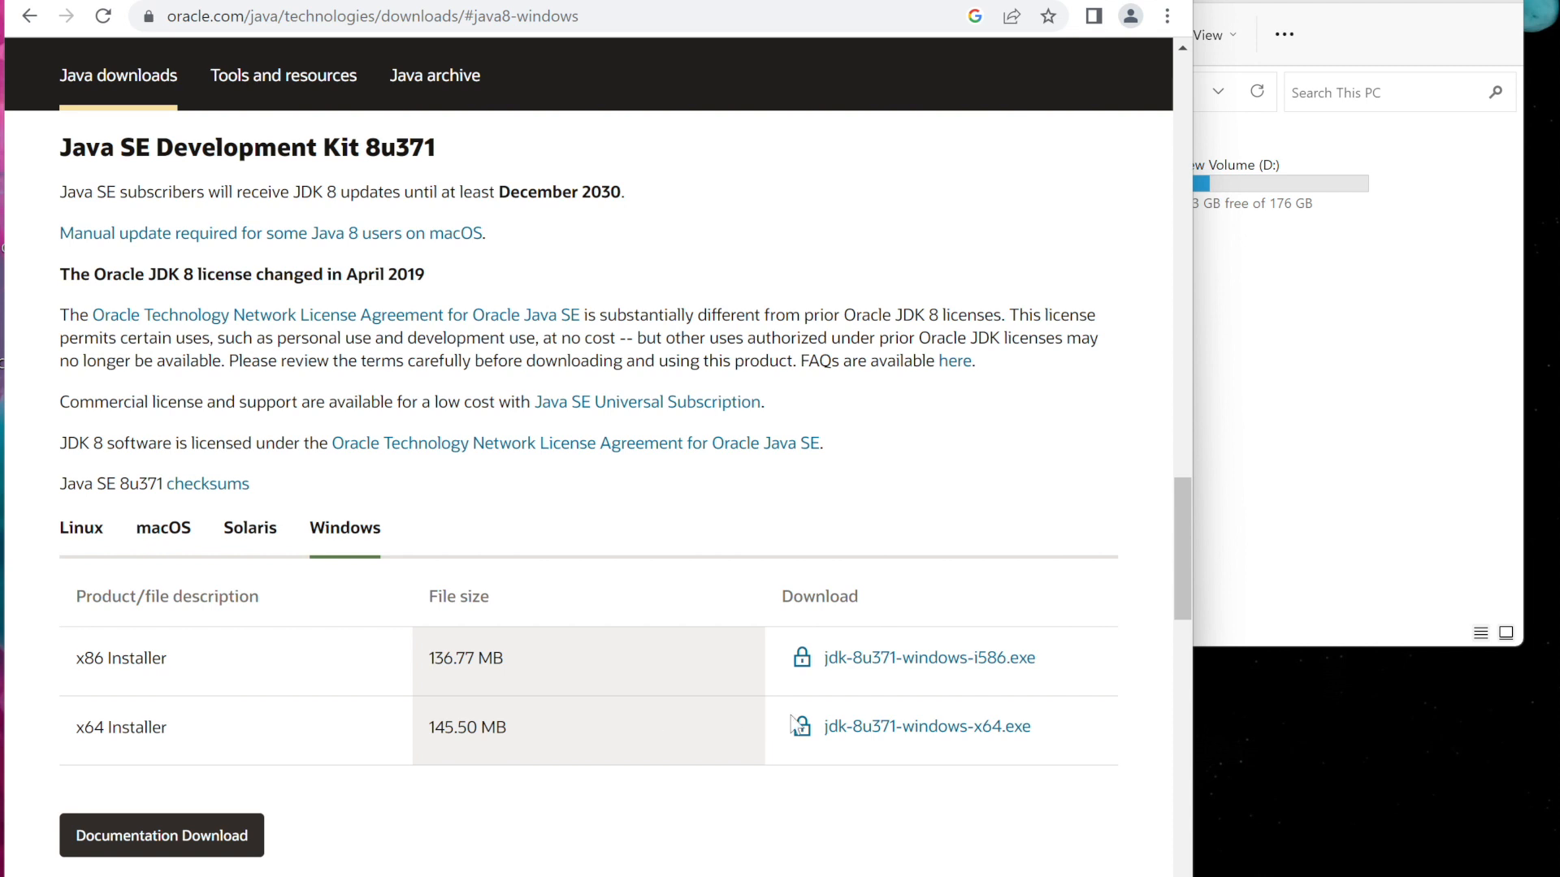
Download the x64 installer jdk-8u371-windows-x64.exe after accepting the Oracle Technology Network license agreement
{"action": "left_click", "coordinate": [865, 727]}
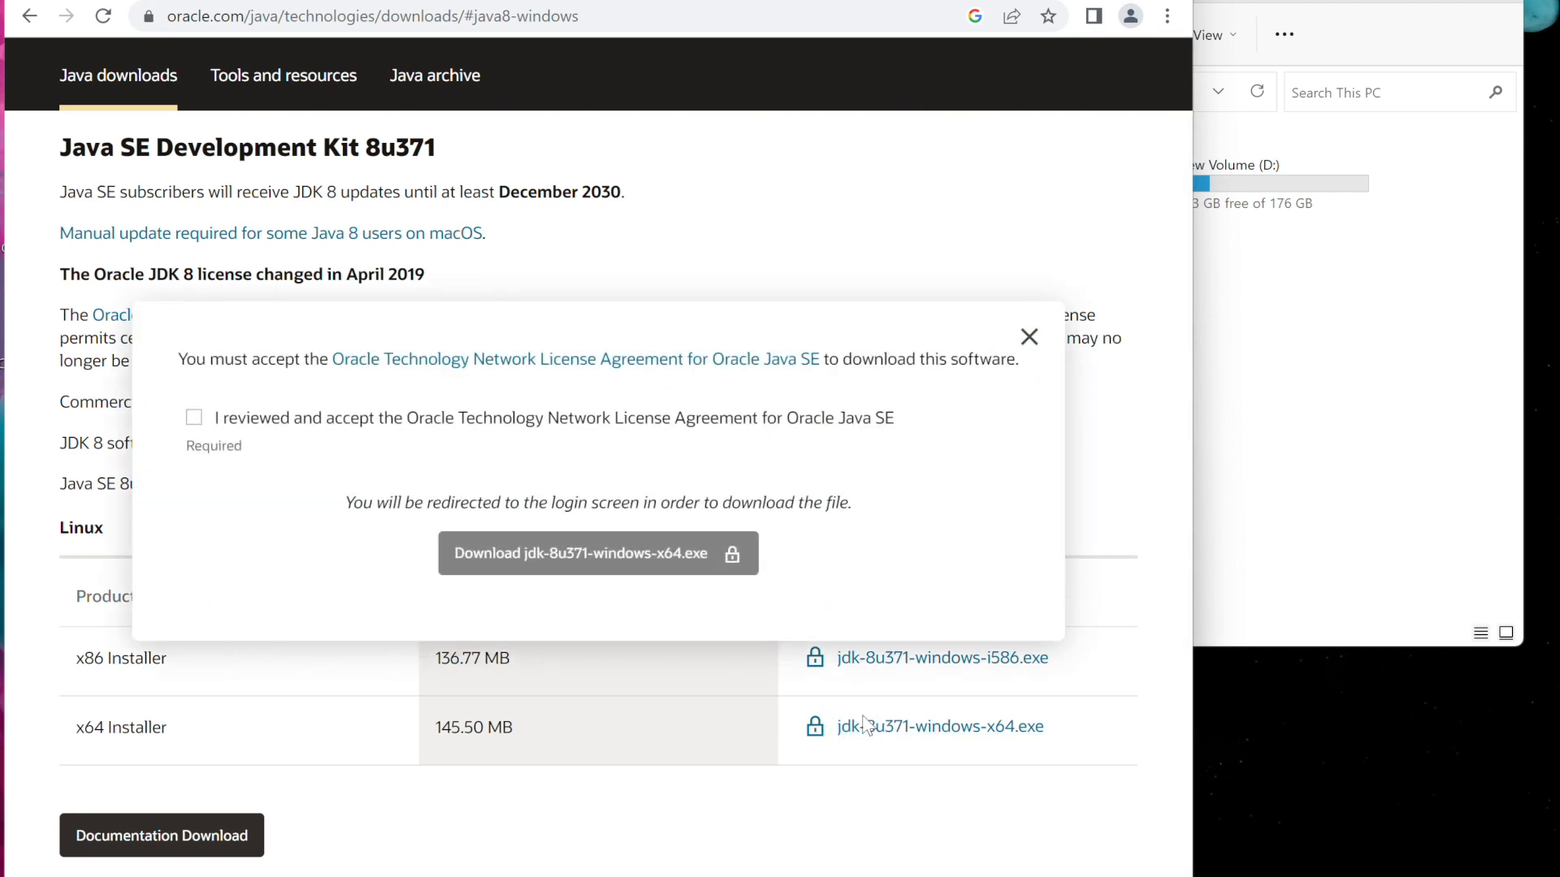
{"action": "left_click", "coordinate": [197, 422]}
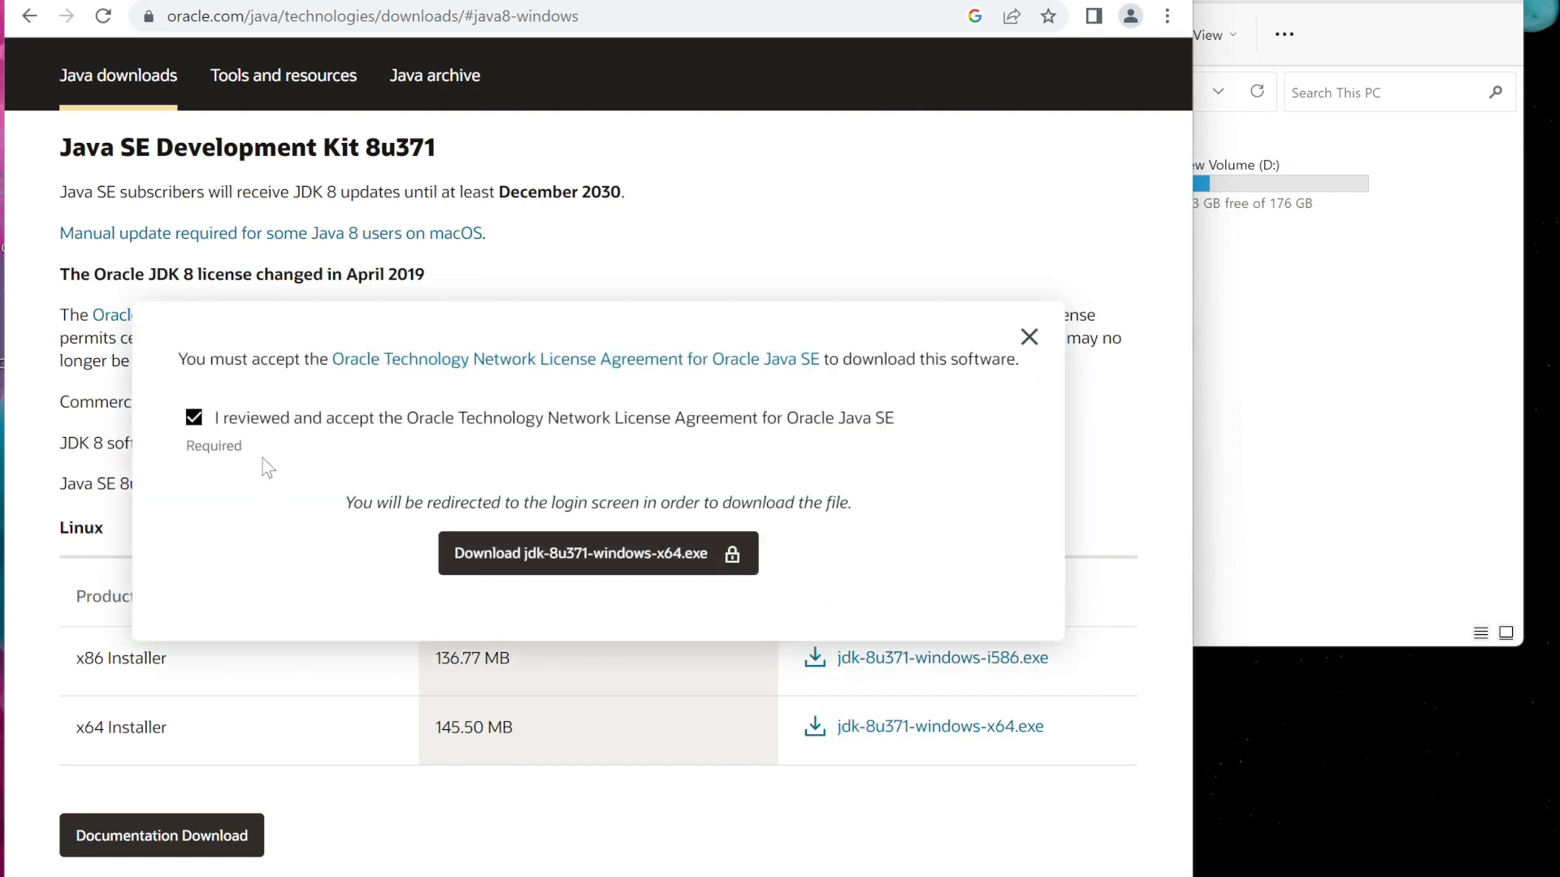
{"action": "left_click", "coordinate": [540, 566]}
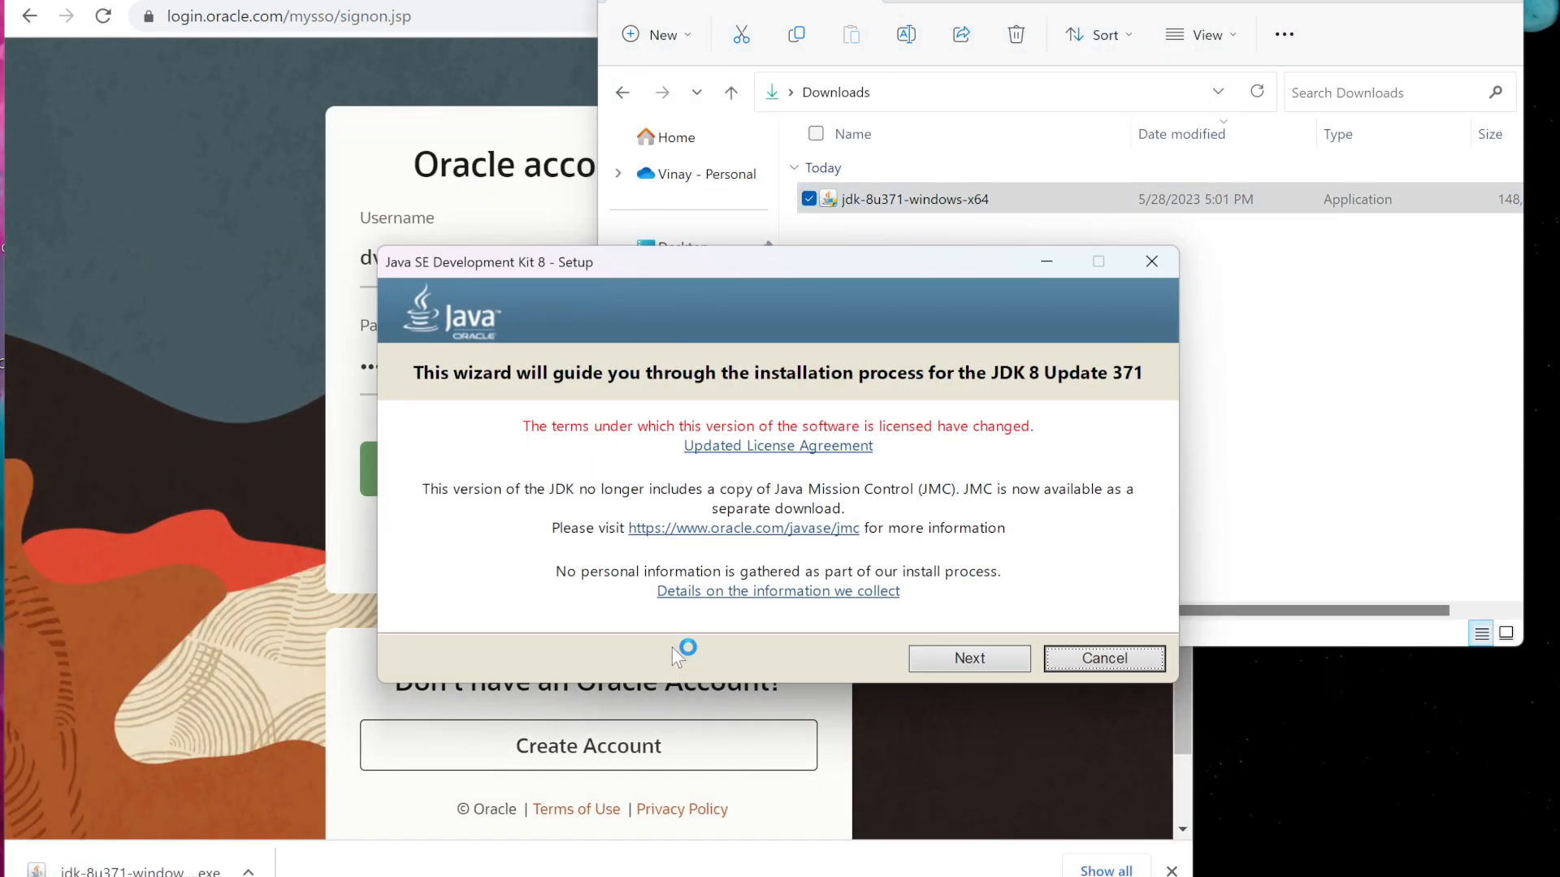
Run the JDK 8 Update 371 setup, keeping the default installation folders
{"action": "left_click", "coordinate": [963, 657]}
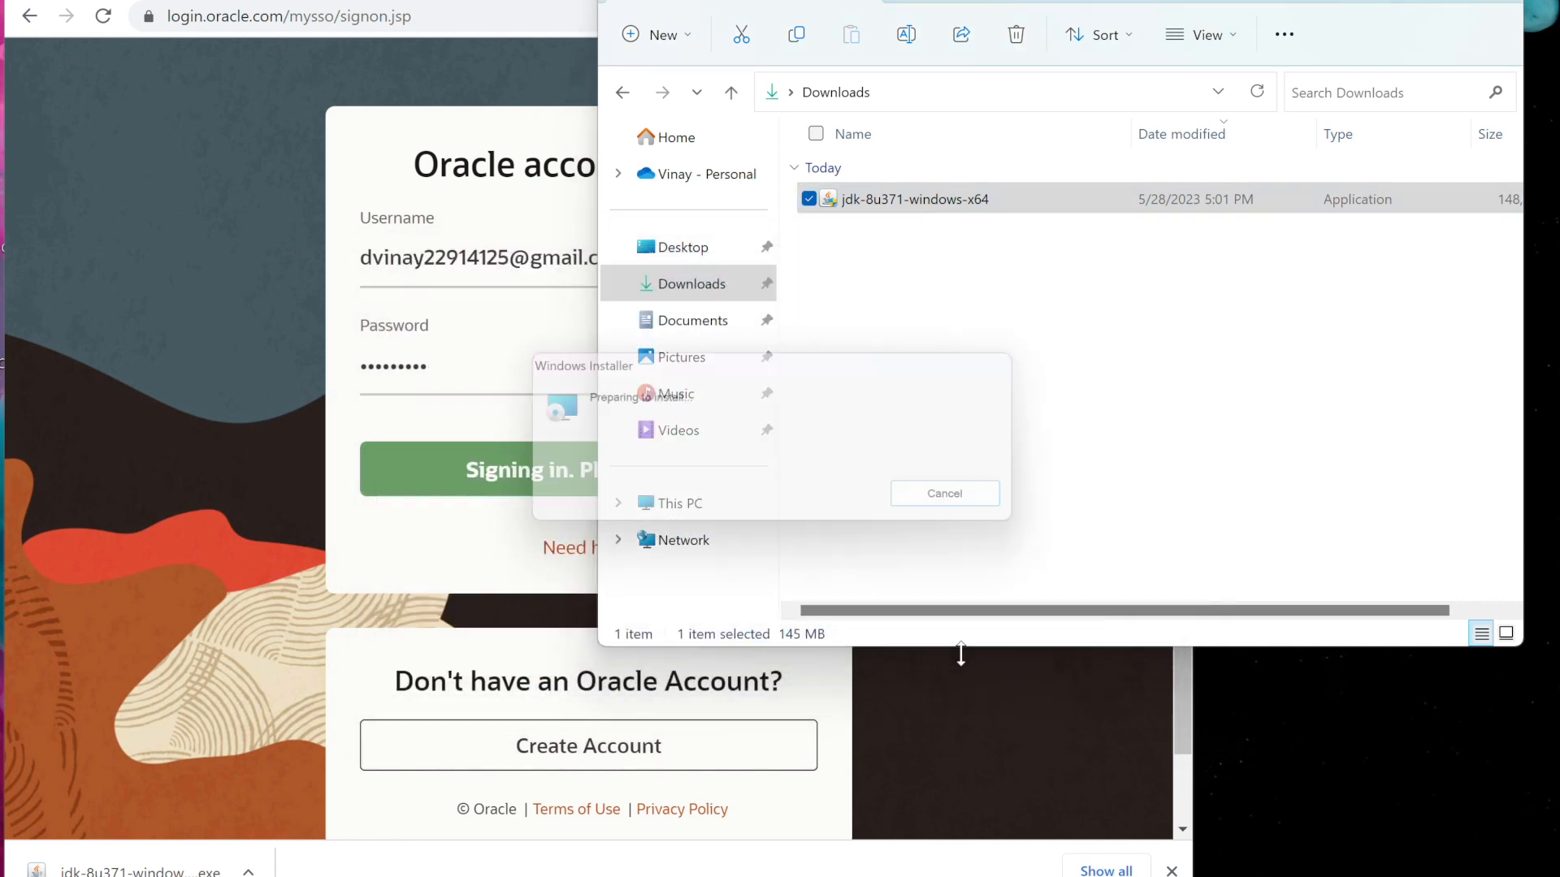
{"action": "left_click", "coordinate": [920, 642]}
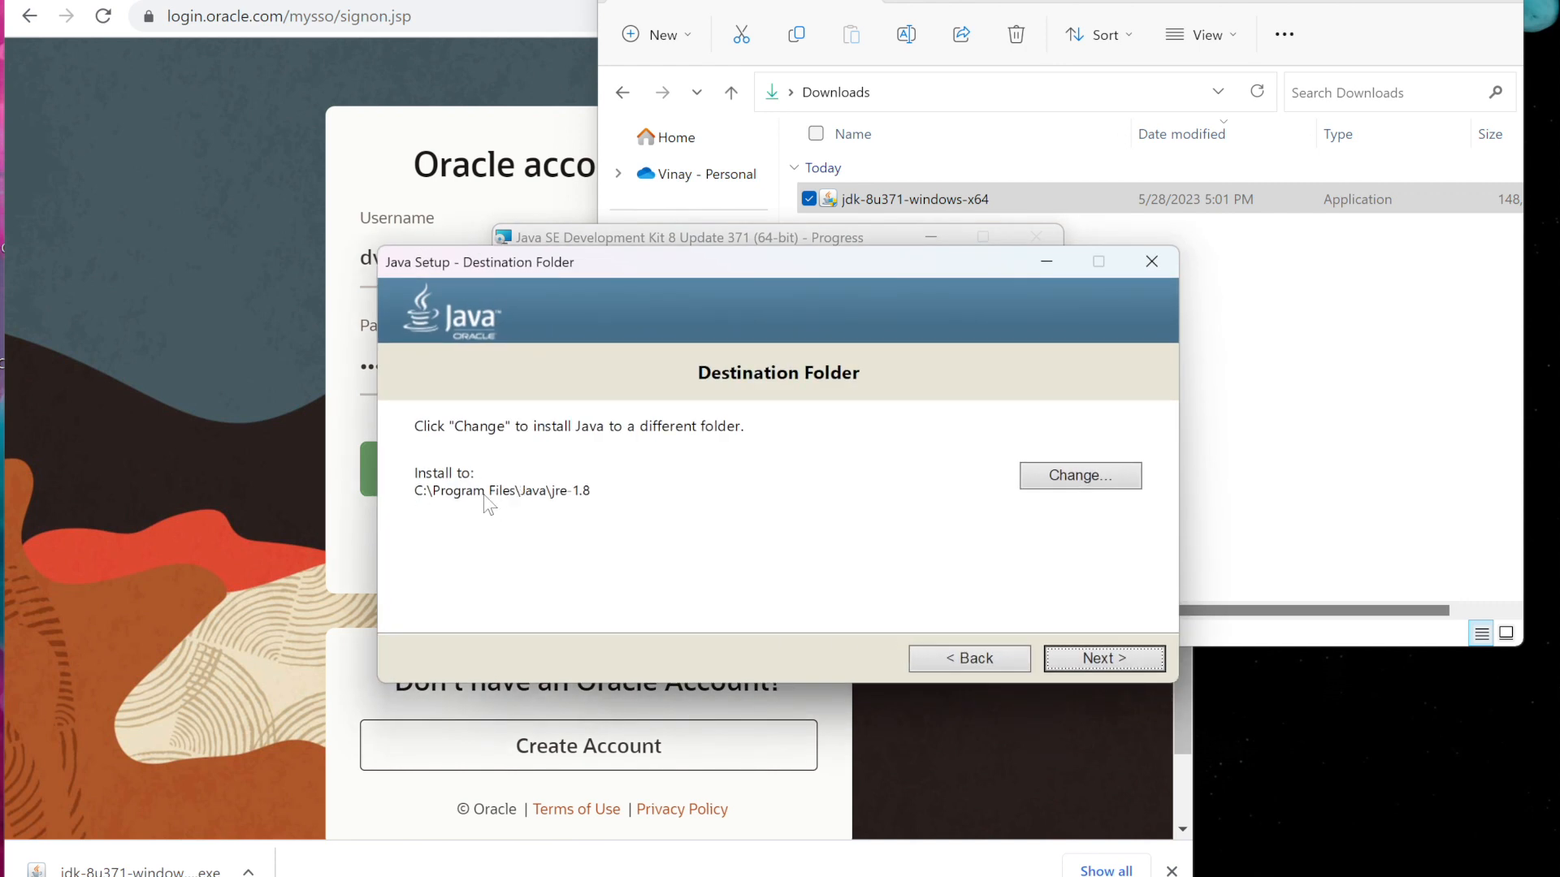
{"action": "left_click", "coordinate": [1096, 657]}
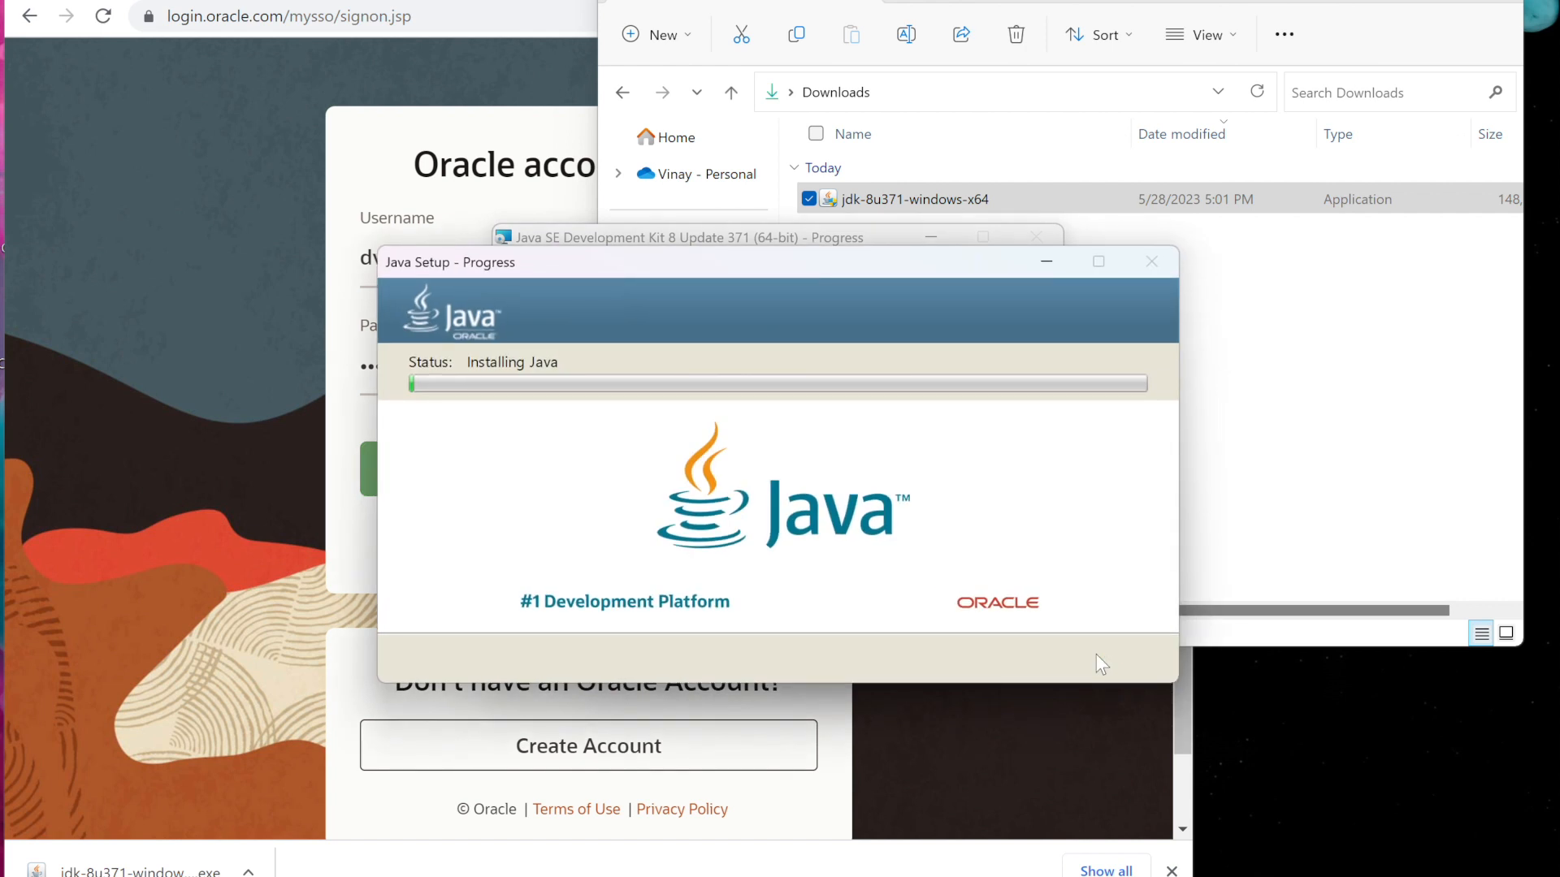
Browse File Explorer to C:\Program Files\Java to see the installed jdk-1.8 and jre-1.8 folders
{"action": "left_click_drag", "start_coordinate": [867, 276], "coordinate": [1222, 504]}
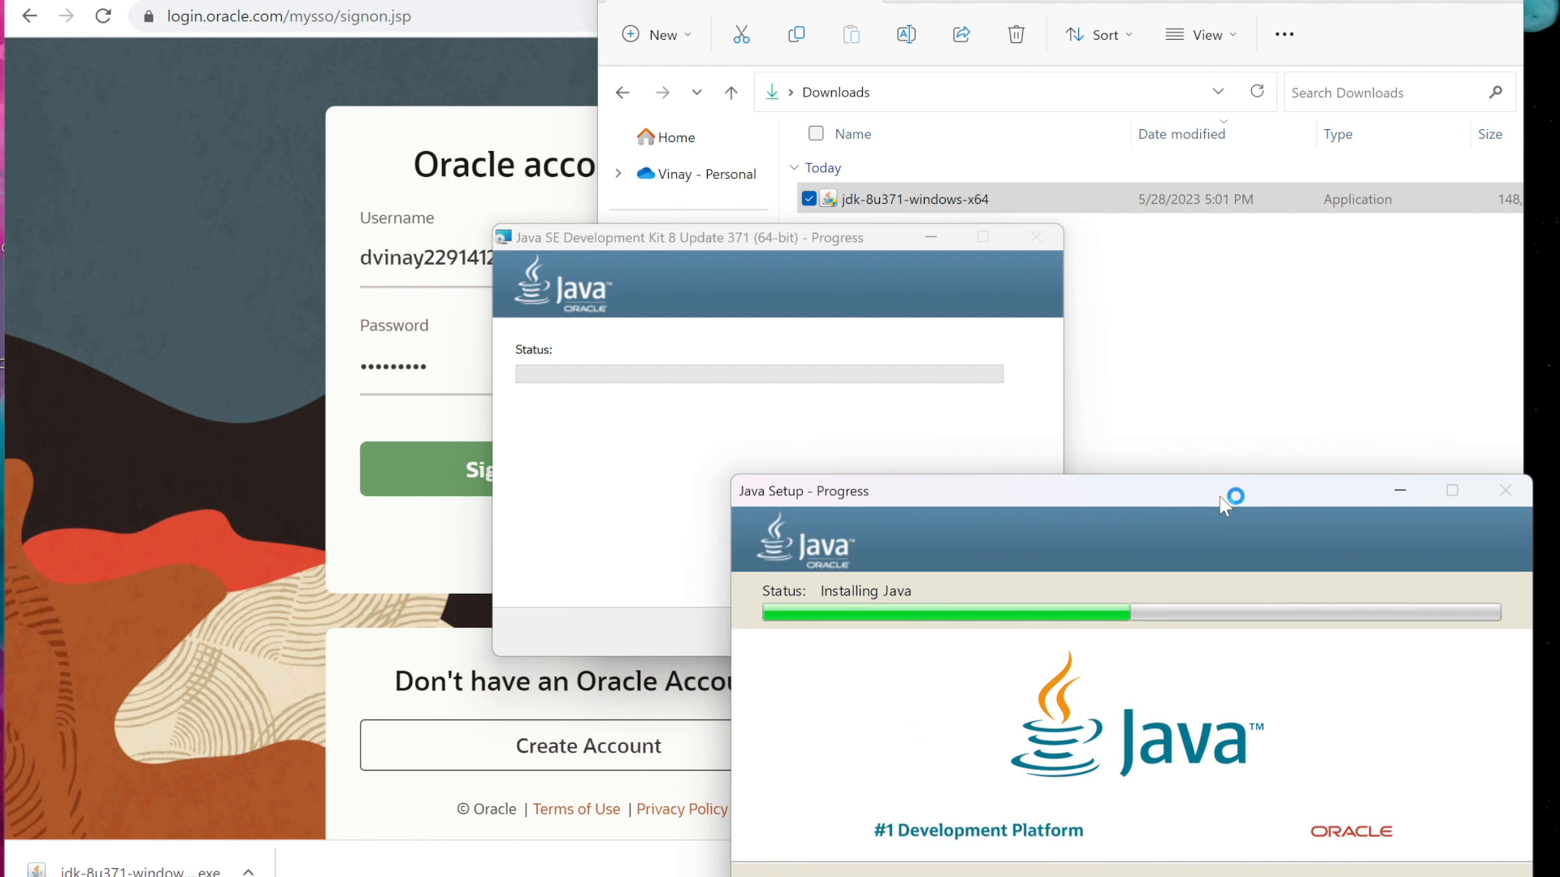
{"action": "left_click_drag", "start_coordinate": [817, 240], "coordinate": [450, 288]}
{"action": "left_click", "coordinate": [925, 302]}
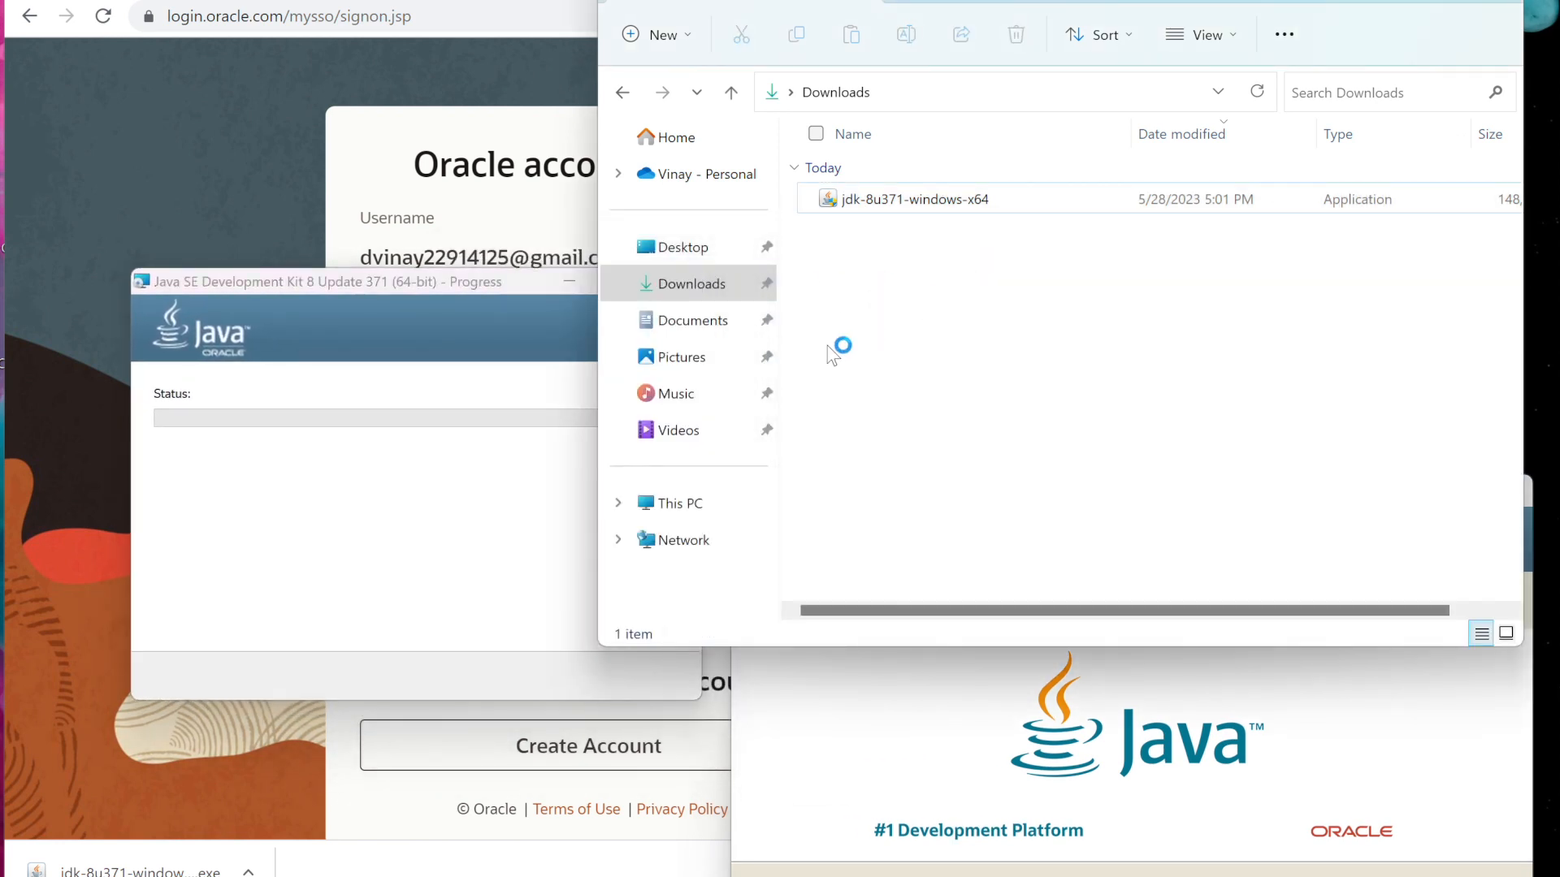
{"action": "left_click", "coordinate": [691, 508]}
{"action": "left_click", "coordinate": [922, 206]}
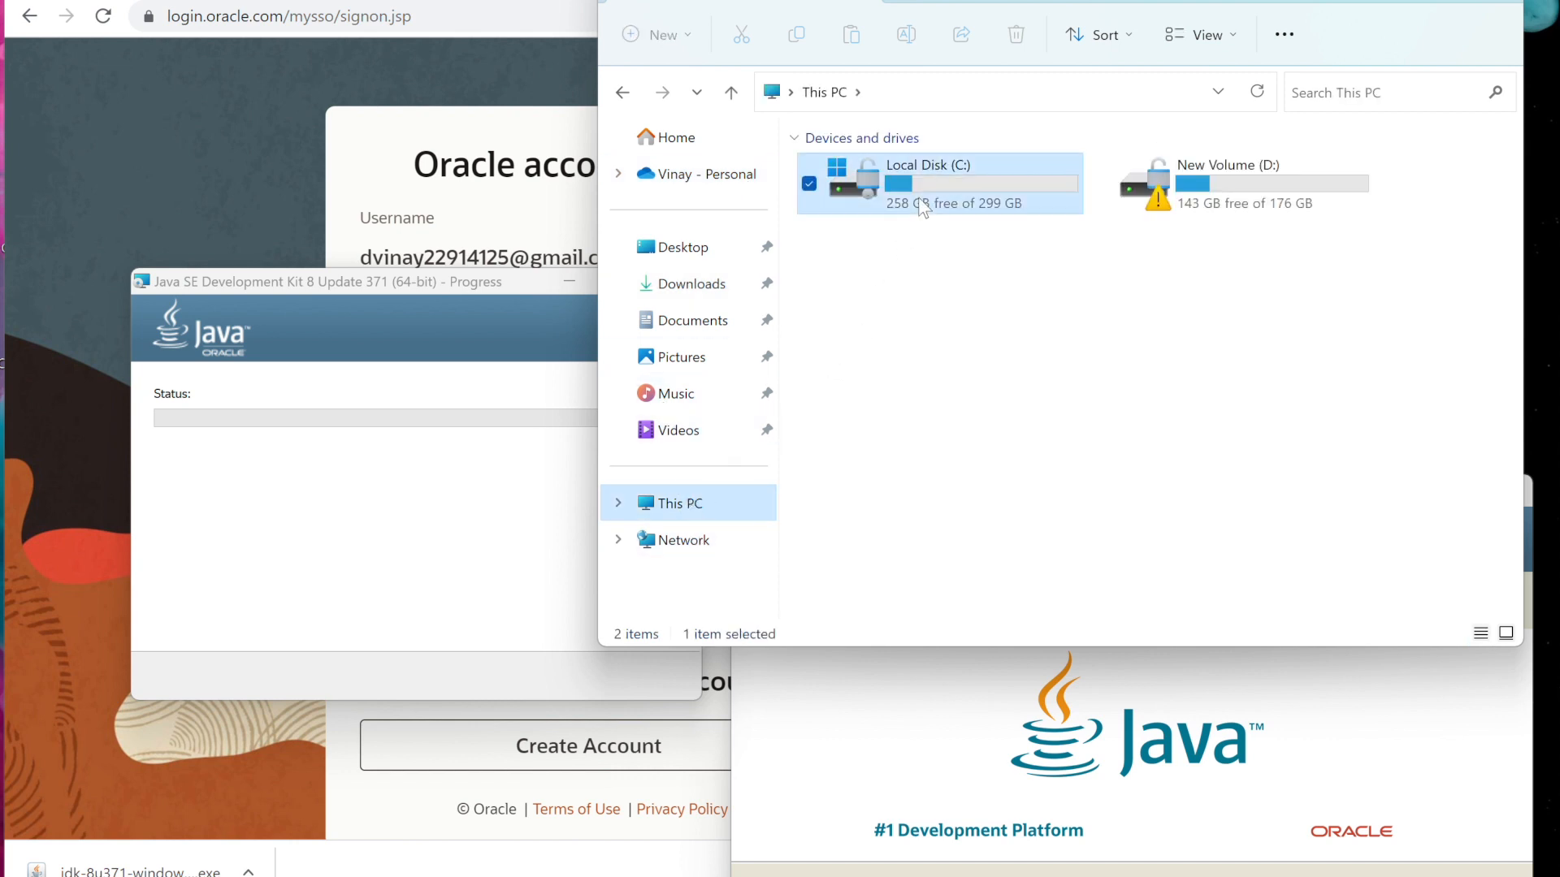
{"action": "double_click", "coordinate": [923, 206]}
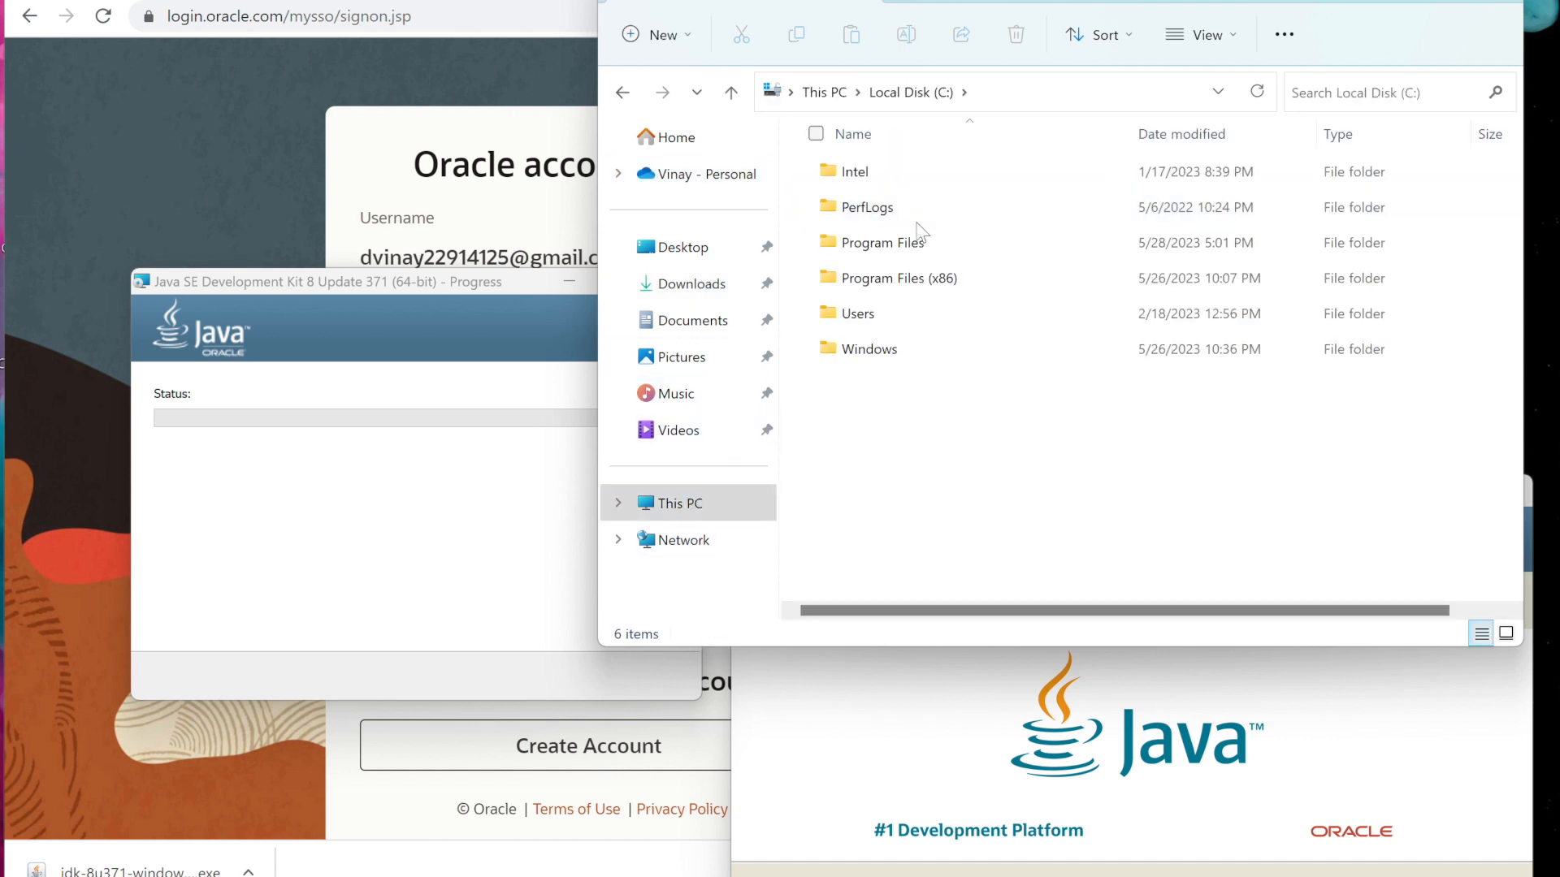
{"action": "double_click", "coordinate": [902, 243]}
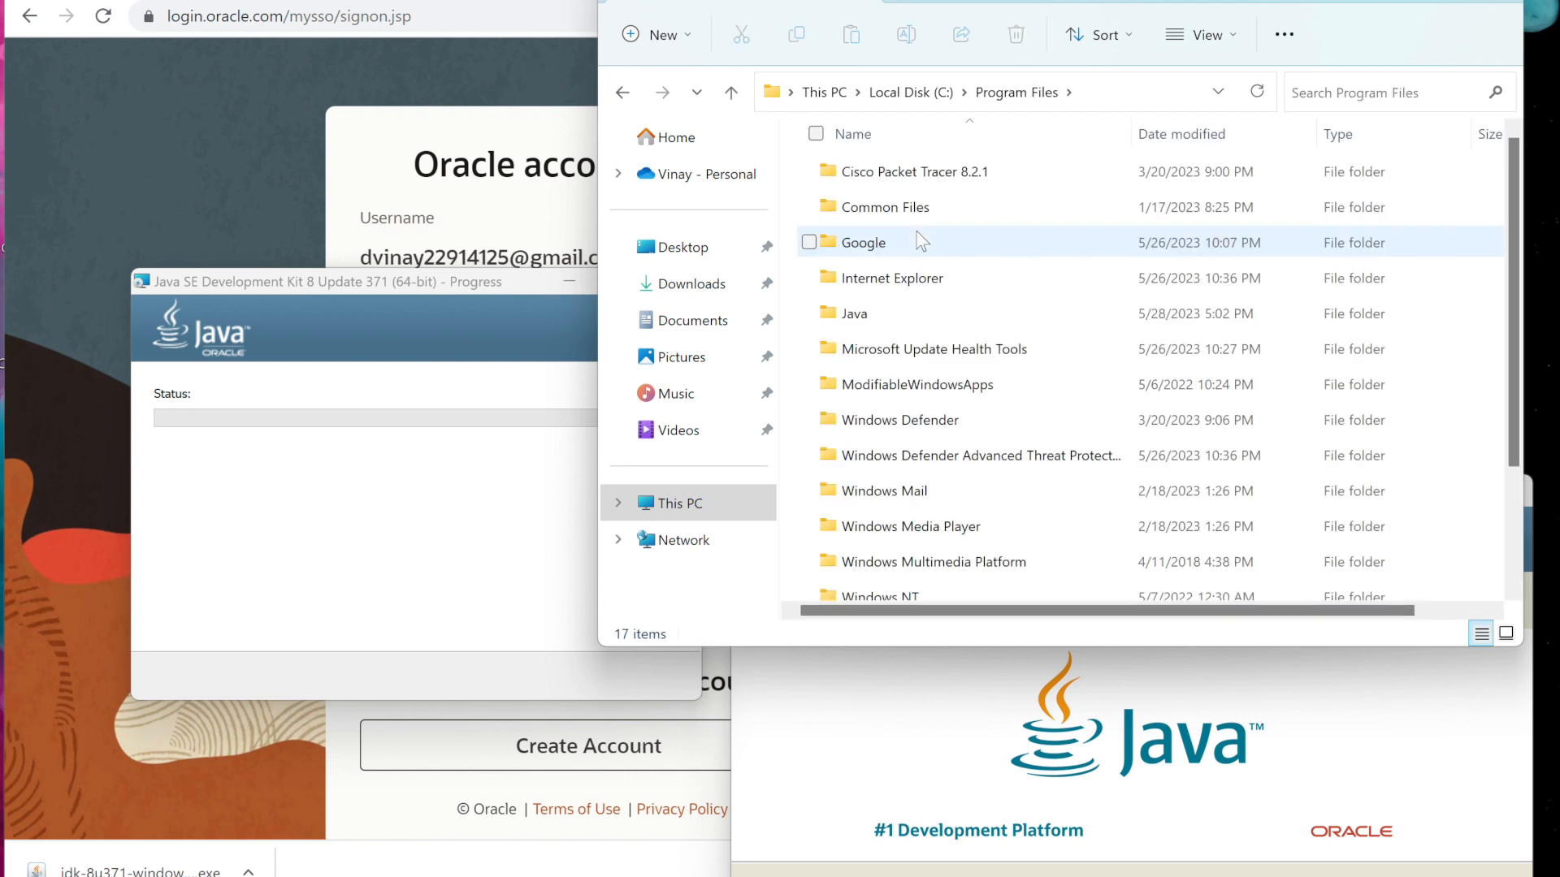
{"action": "double_click", "coordinate": [904, 314]}
{"action": "left_click", "coordinate": [867, 210]}
{"action": "left_click", "coordinate": [863, 177]}
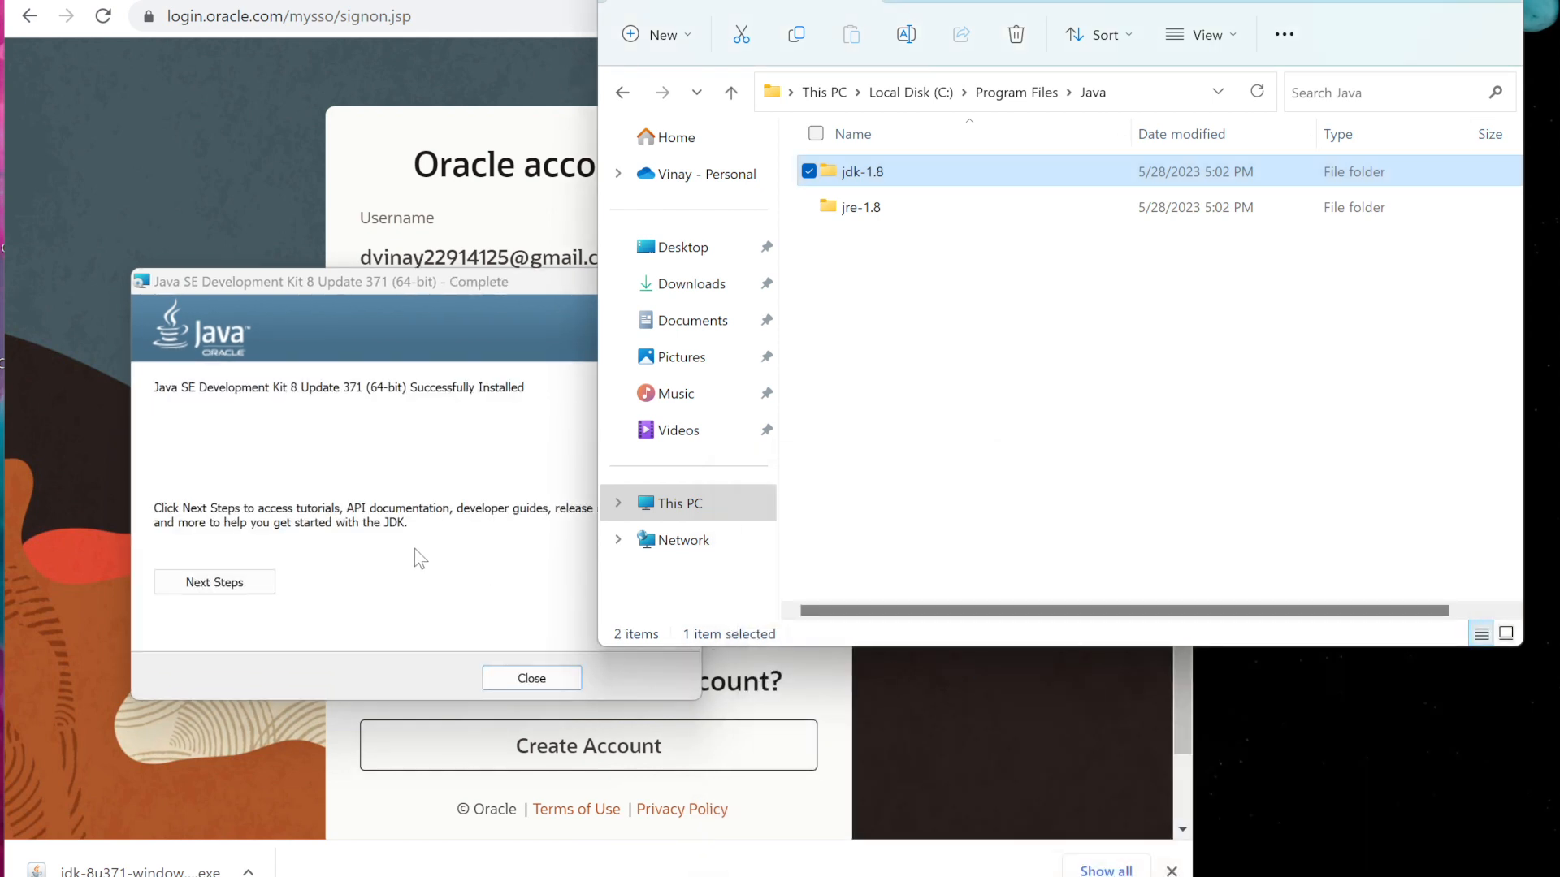
Close the completed JDK installer and minimize the browser window
{"action": "left_click", "coordinate": [416, 552]}
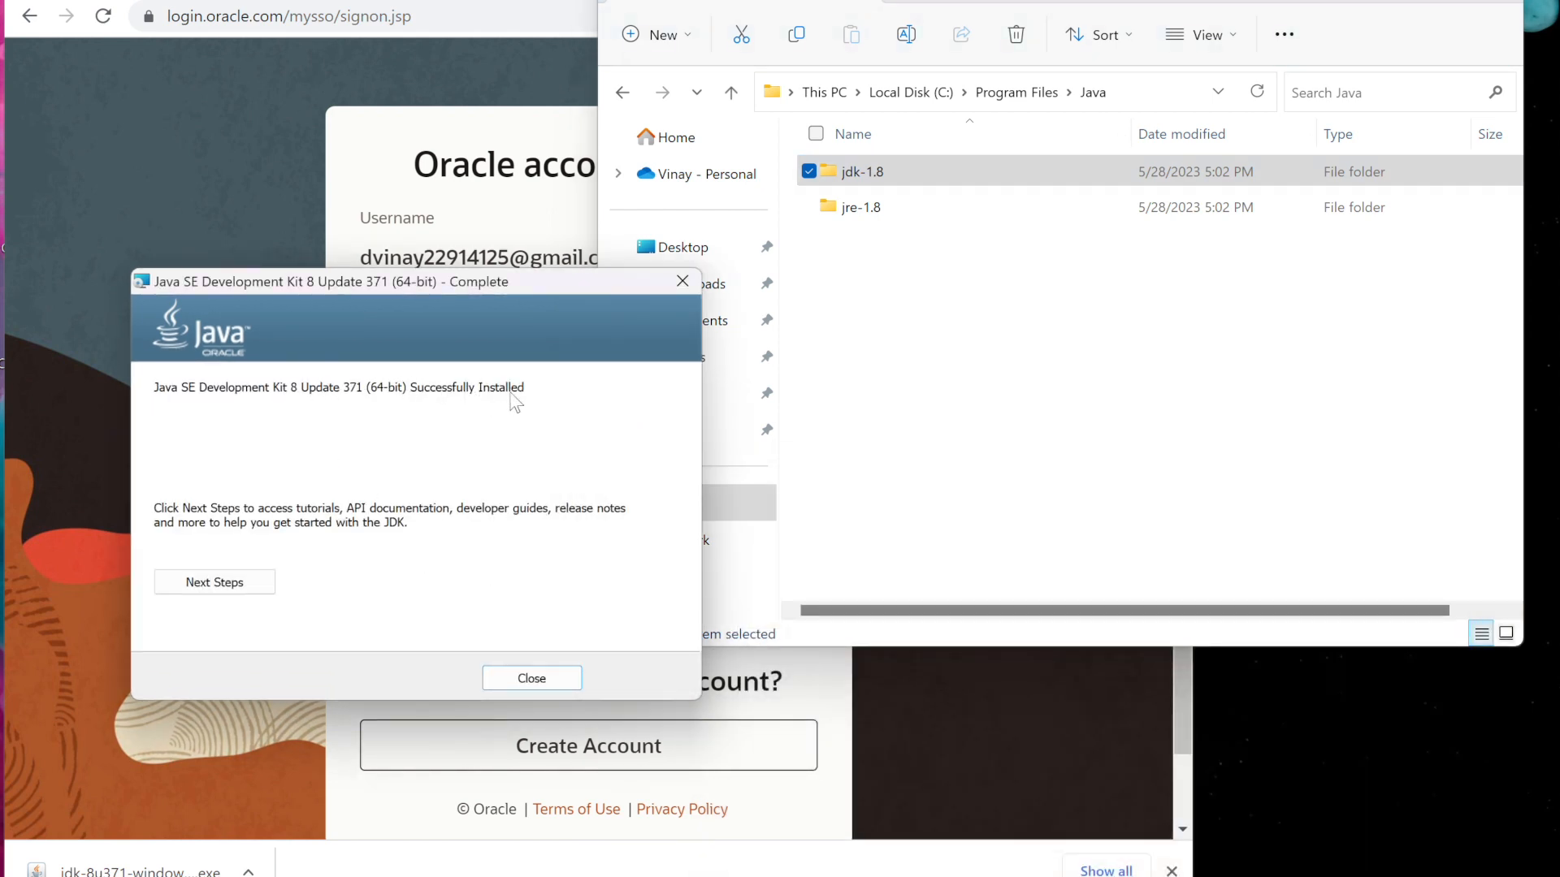
{"action": "left_click", "coordinate": [512, 678]}
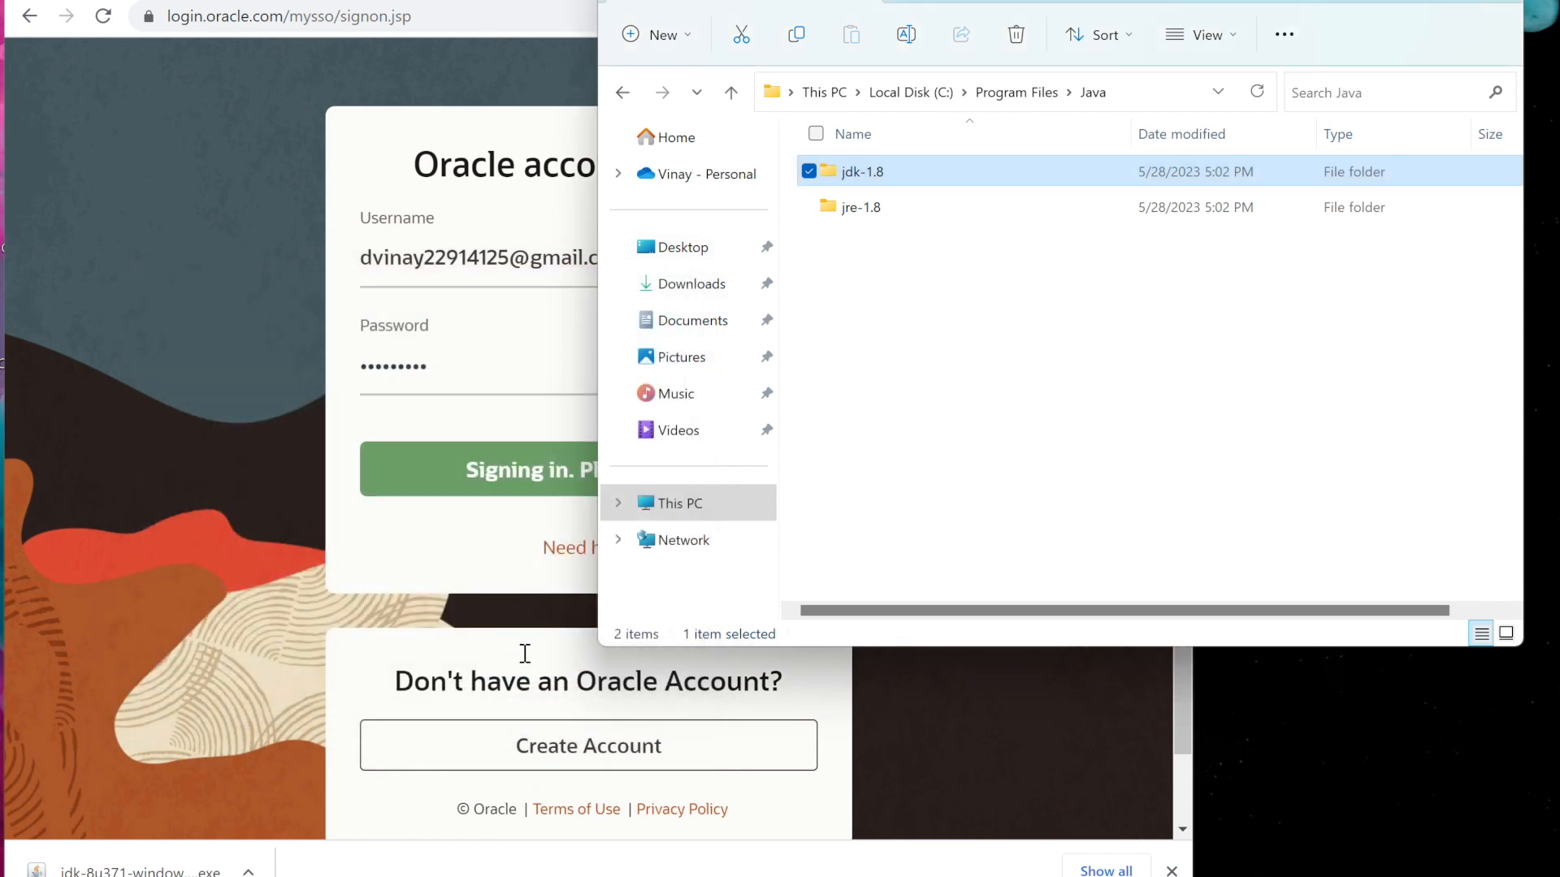
{"action": "left_click", "coordinate": [1165, 2]}
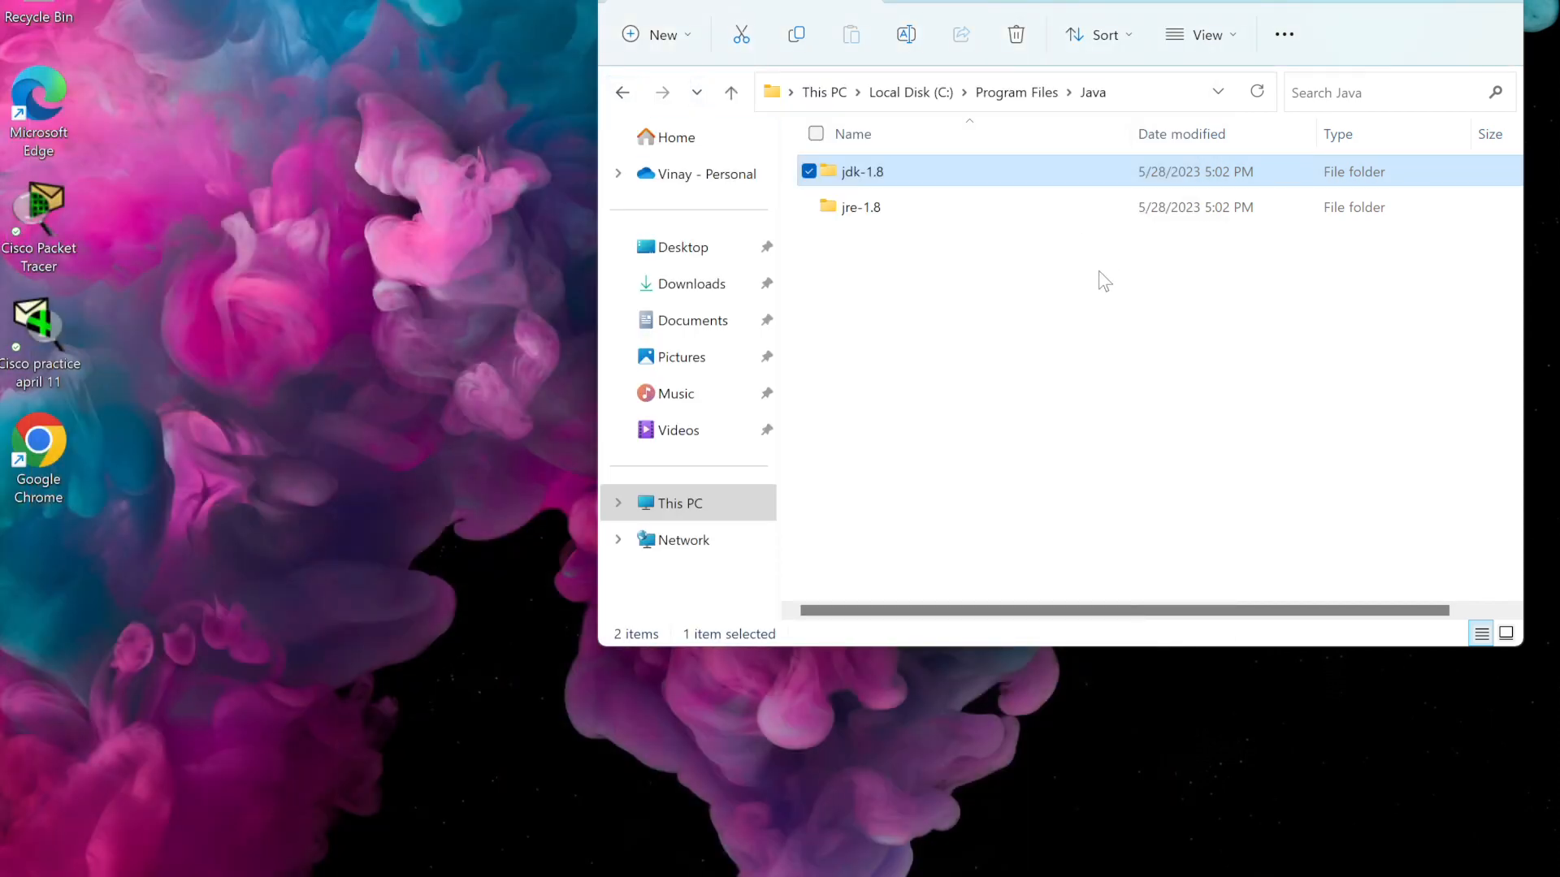
Open the Environment Variables dialog through This PC's properties and advanced system settings
{"action": "left_click", "coordinate": [680, 503]}
{"action": "right_click", "coordinate": [687, 507]}
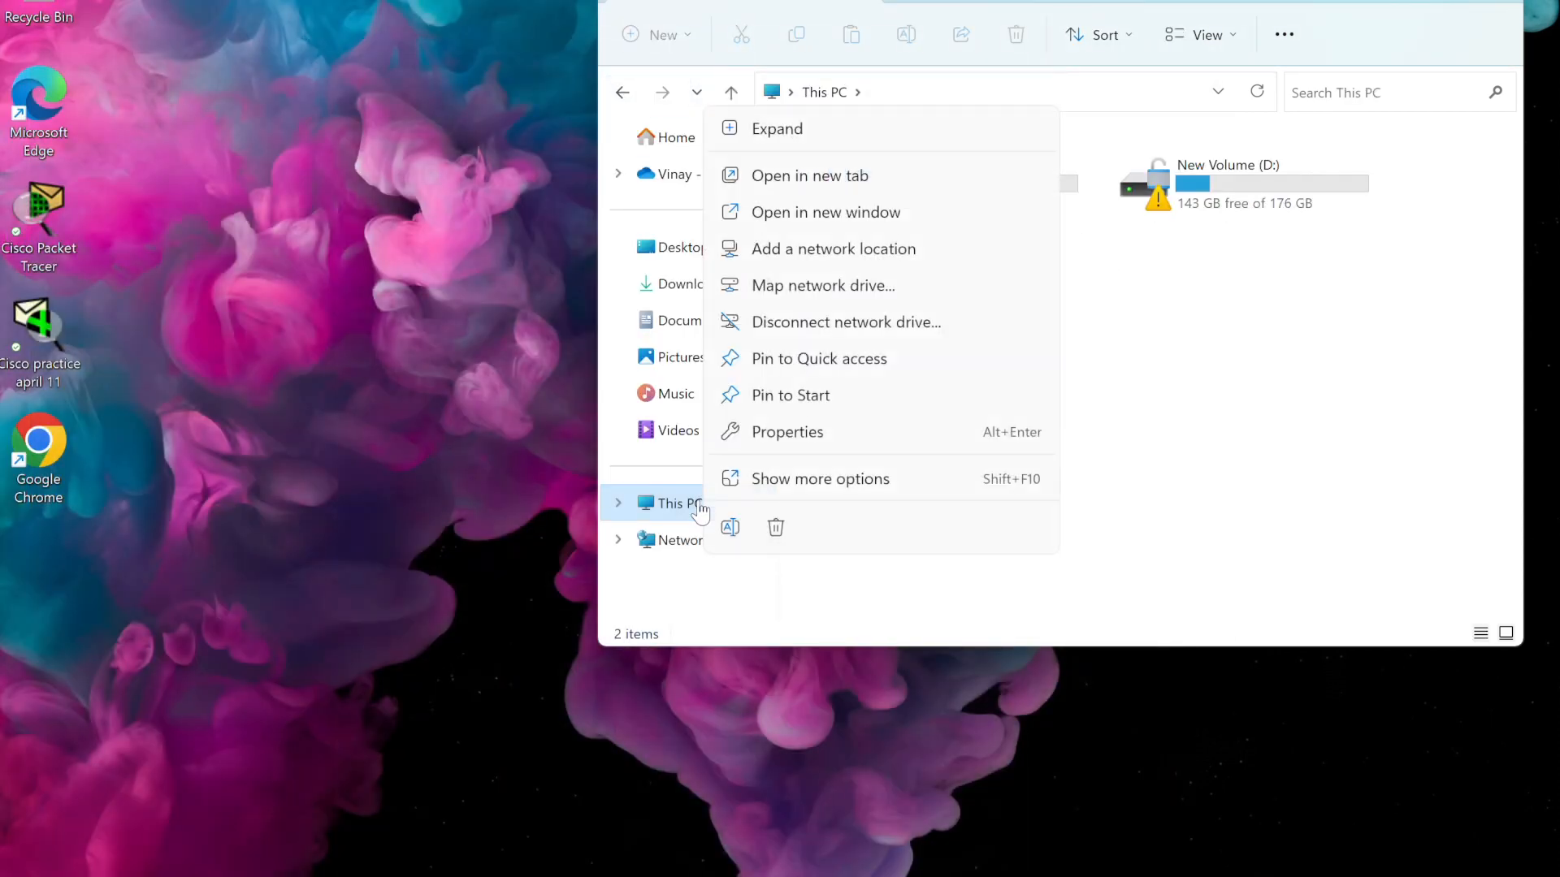
{"action": "left_click", "coordinate": [763, 431]}
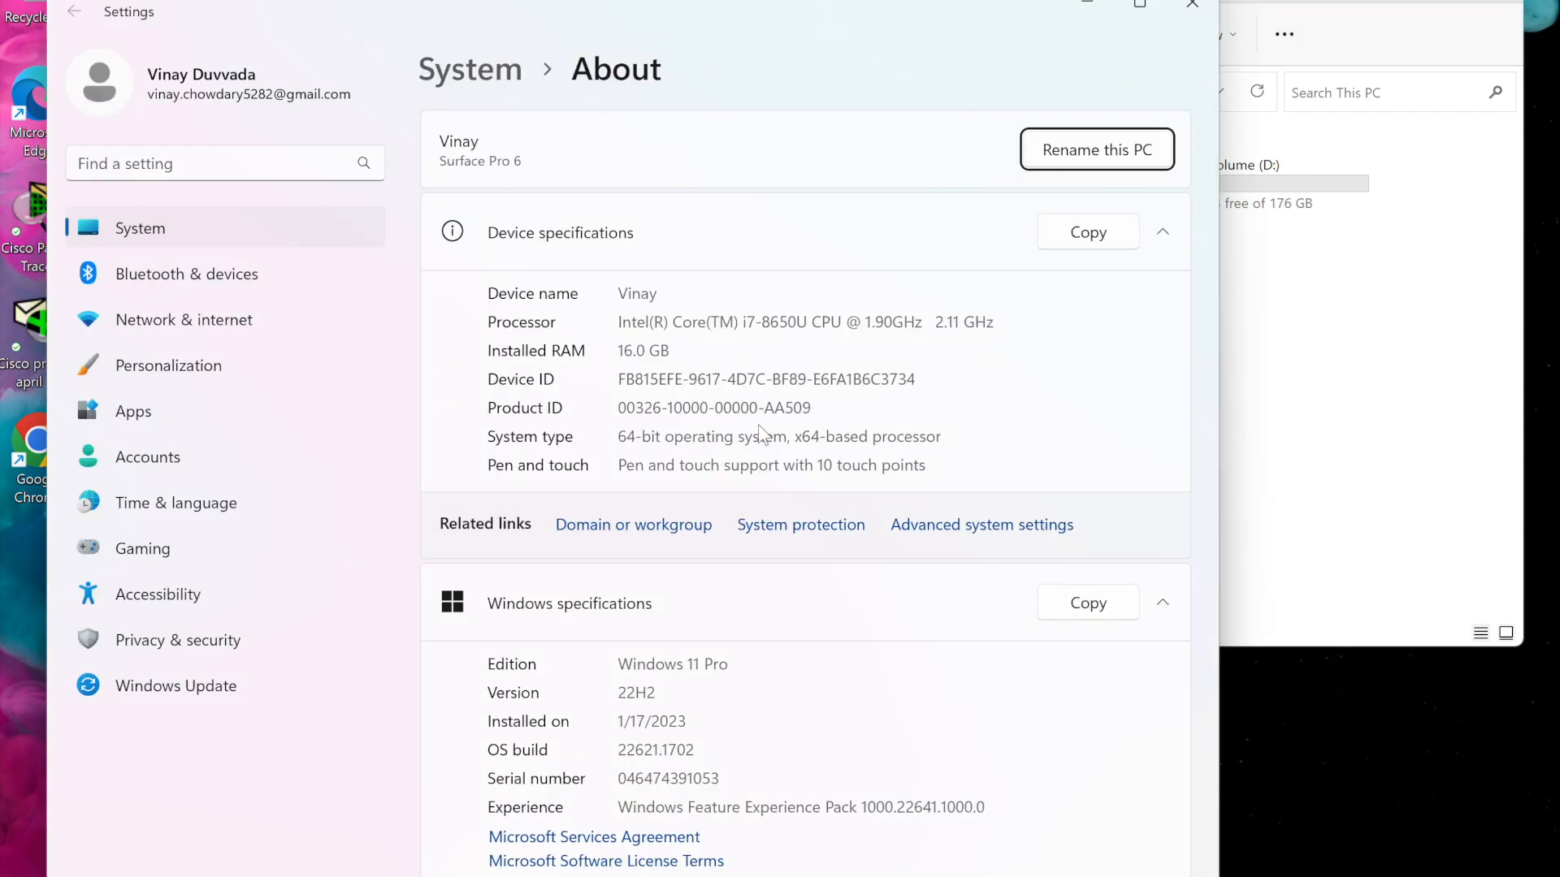
{"action": "scroll", "coordinate": [759, 631], "scroll_direction": "down", "scroll_amount": 4}
{"action": "scroll", "coordinate": [758, 631], "scroll_direction": "up", "scroll_amount": 2}
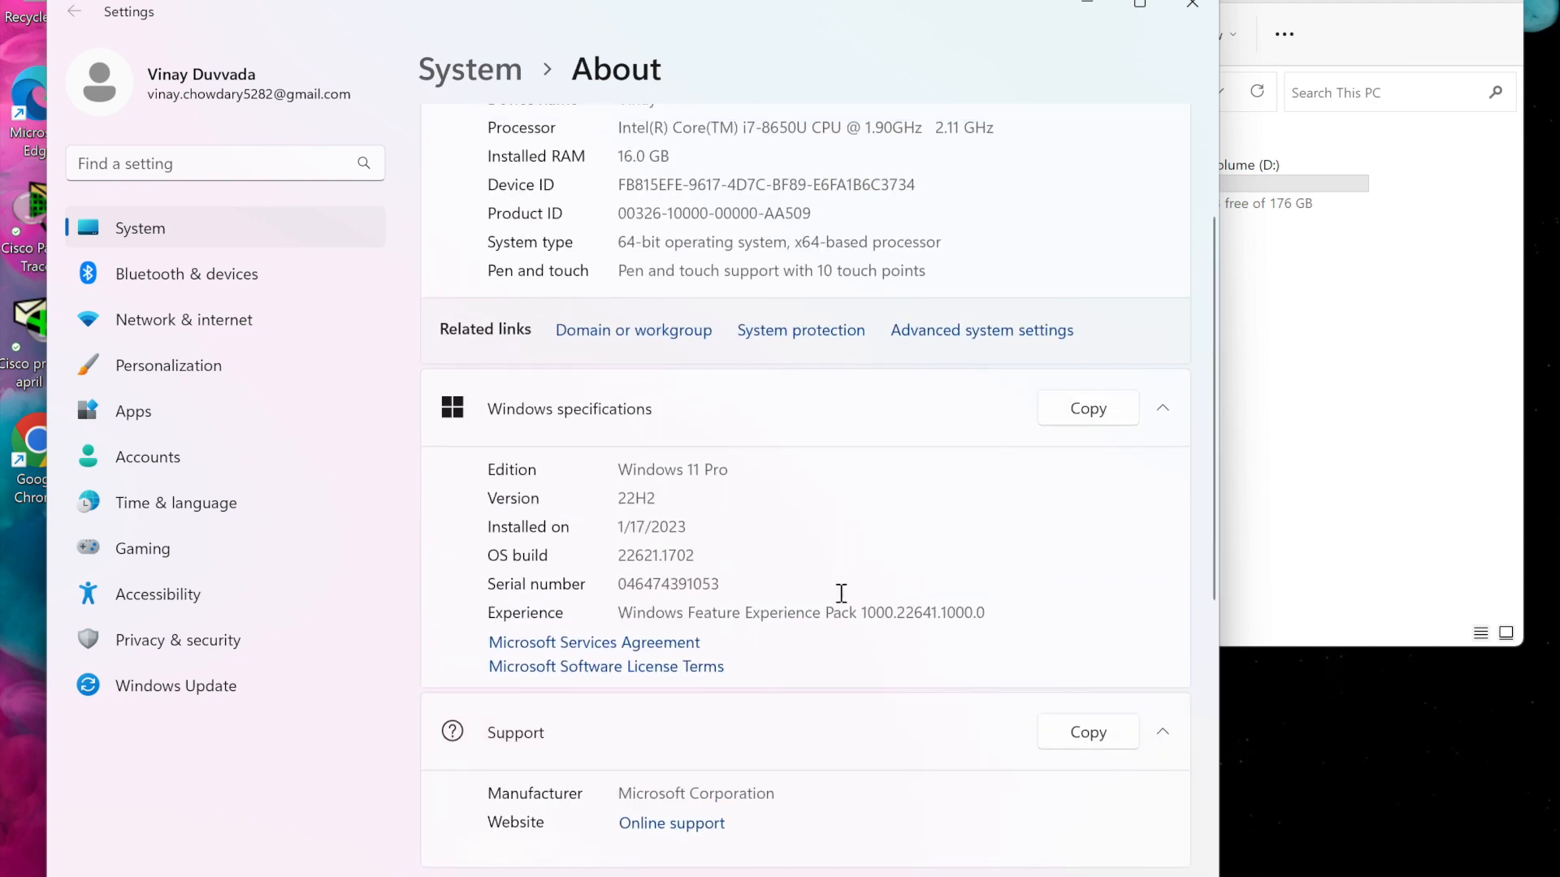
{"action": "left_click", "coordinate": [987, 341]}
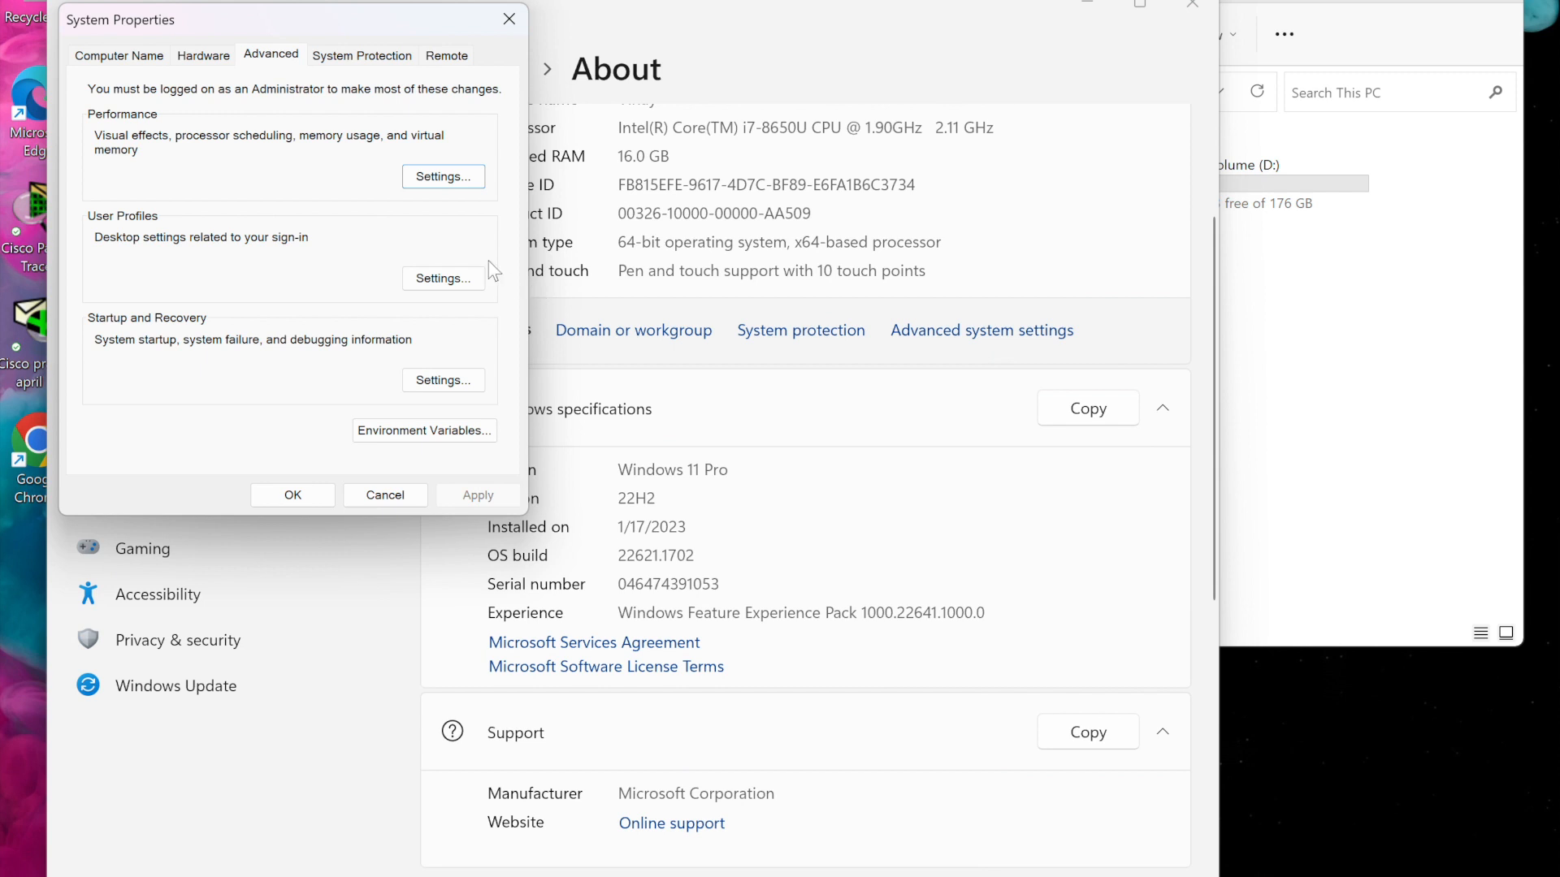
{"action": "left_click", "coordinate": [389, 445]}
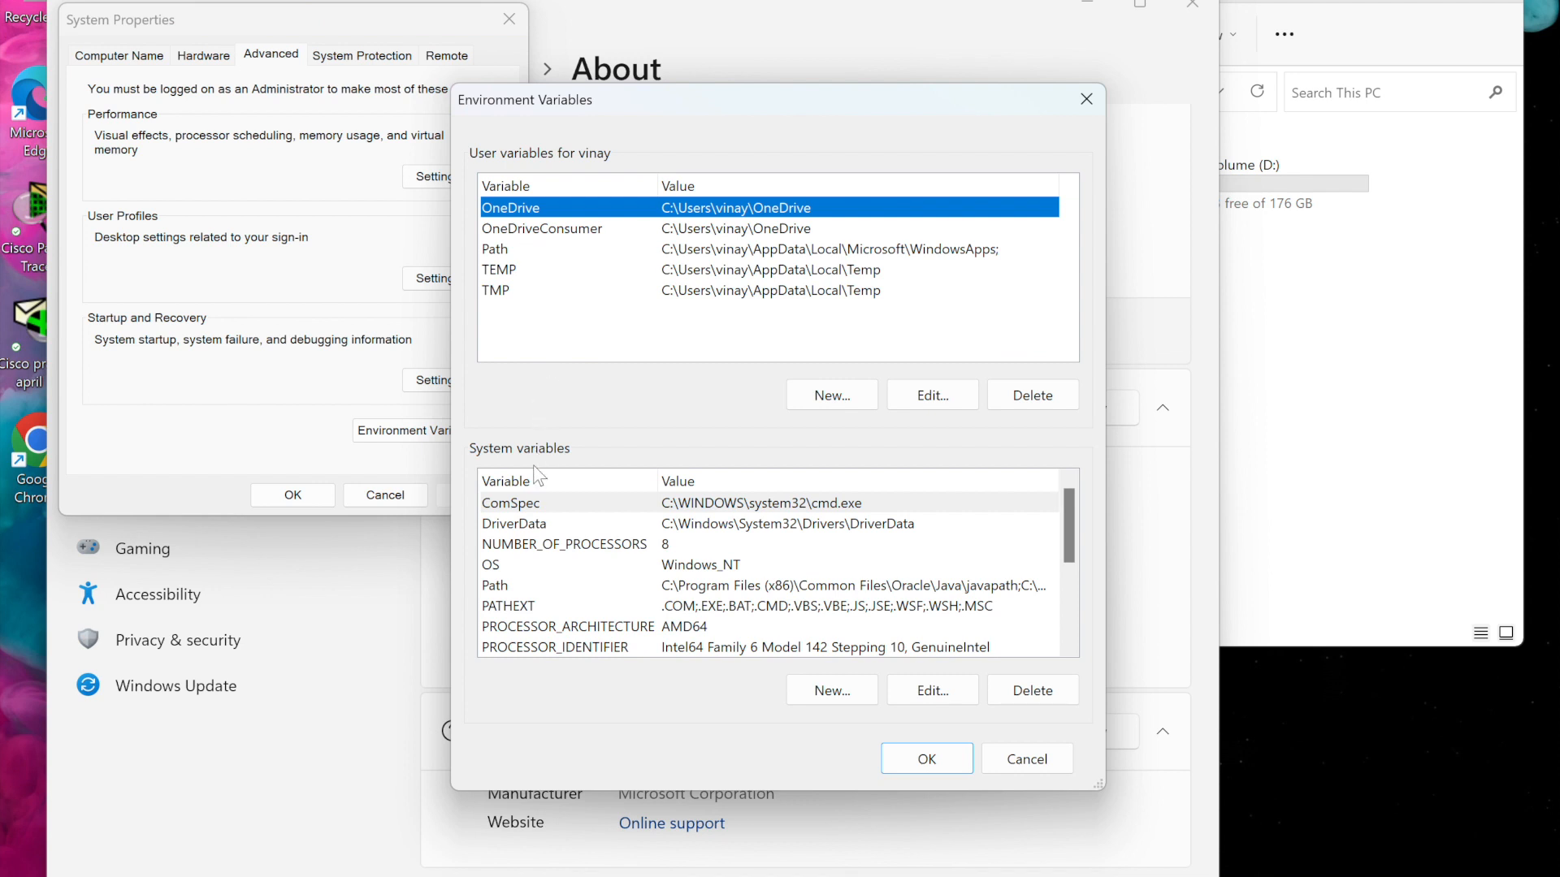
Open the system Path variable for editing
{"action": "left_click", "coordinate": [524, 588]}
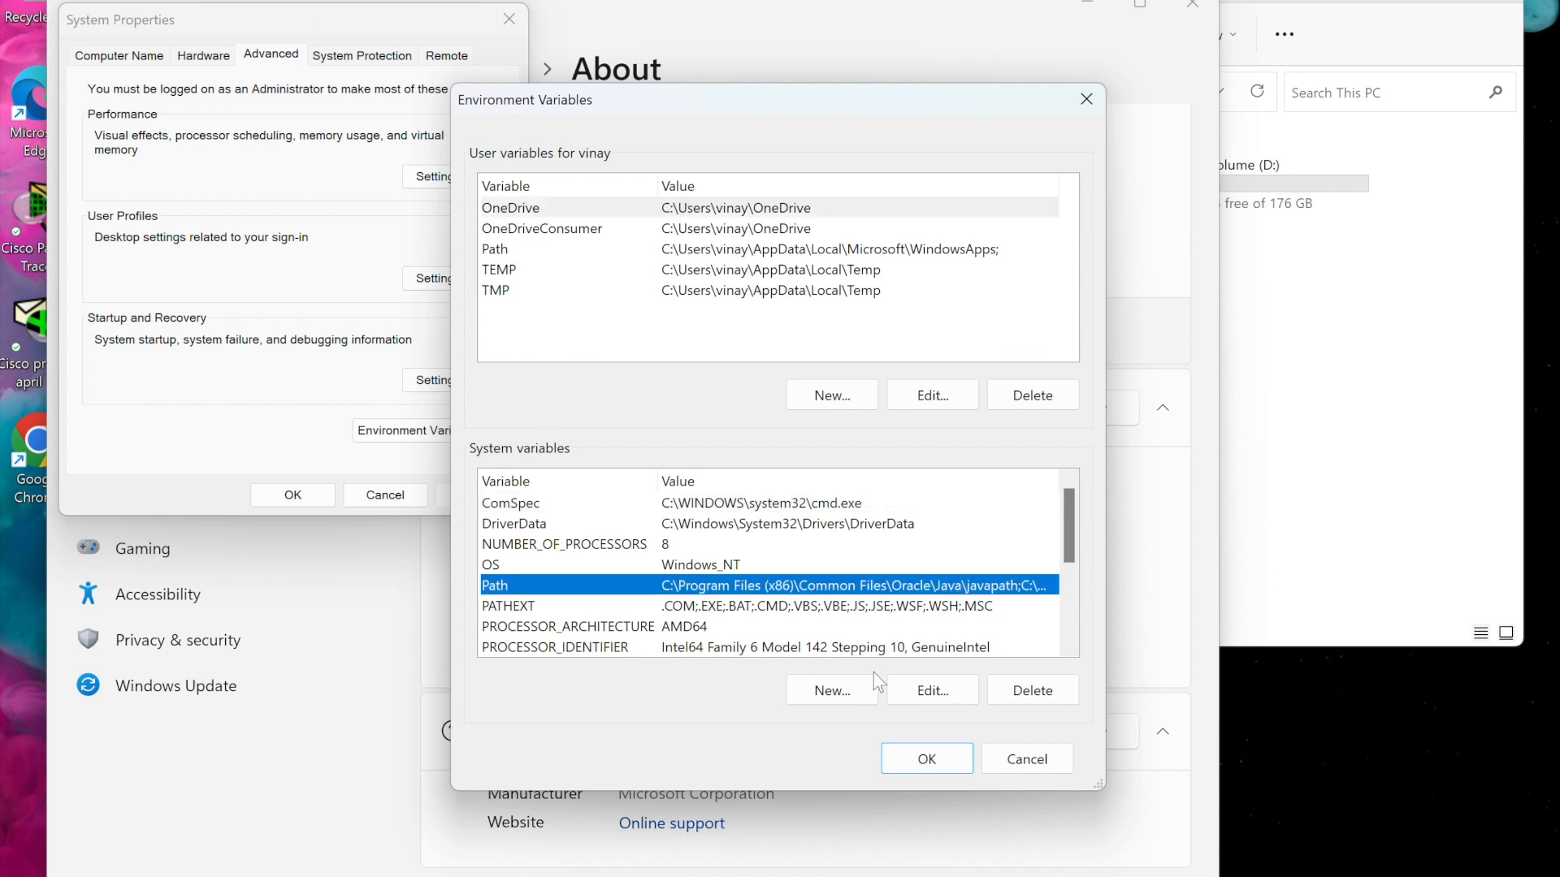
{"action": "left_click", "coordinate": [926, 692]}
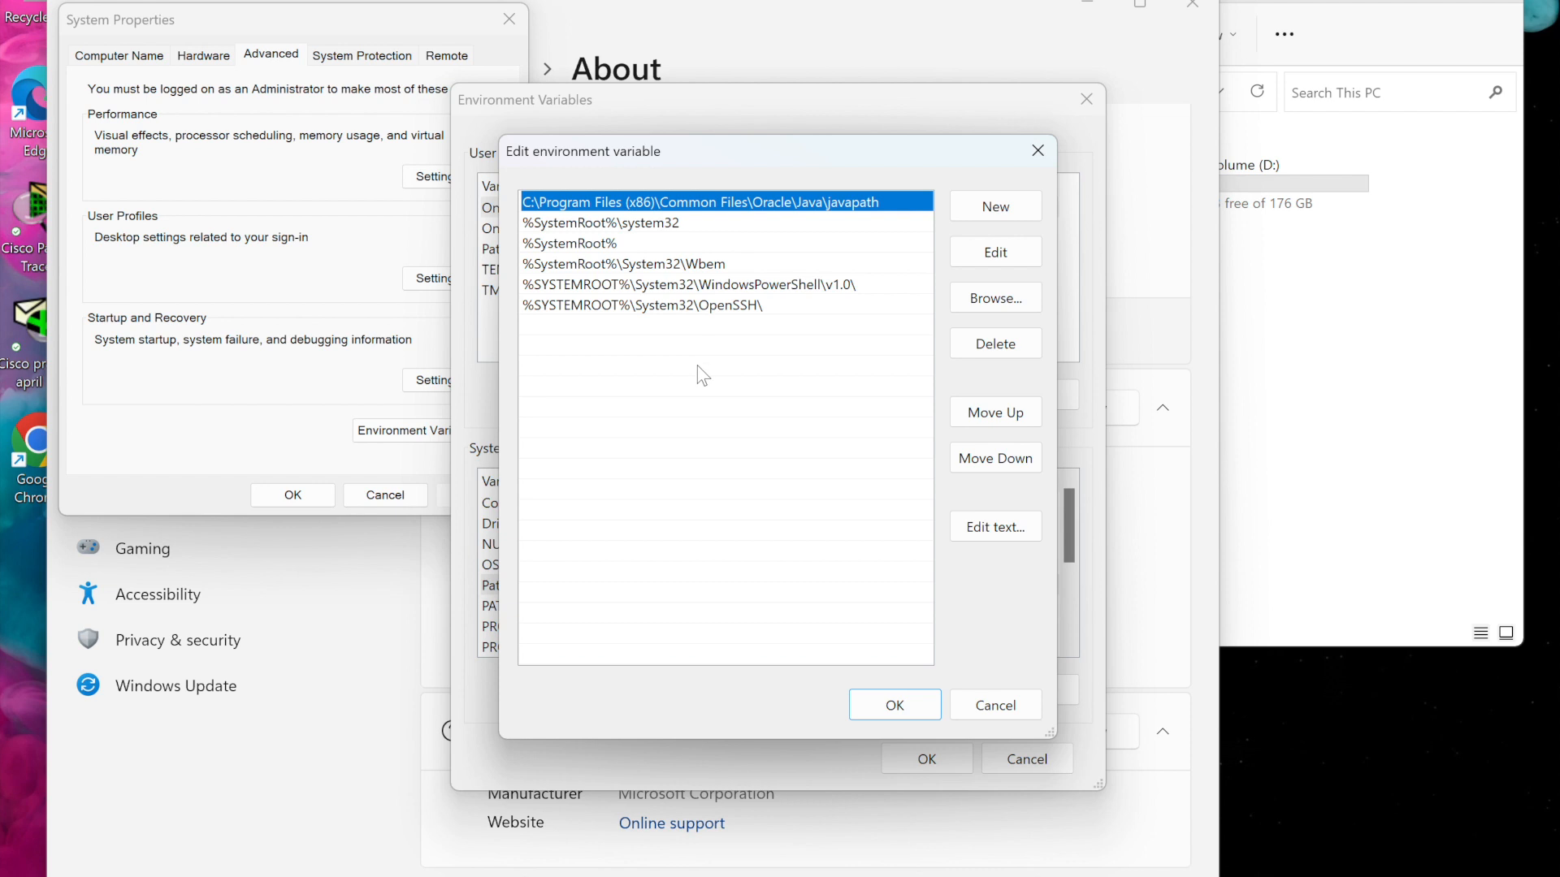
Browse File Explorer to C:\Program Files\Java\jdk-1.8\bin and copy that folder path from the address bar
{"action": "left_click", "coordinate": [1274, 311]}
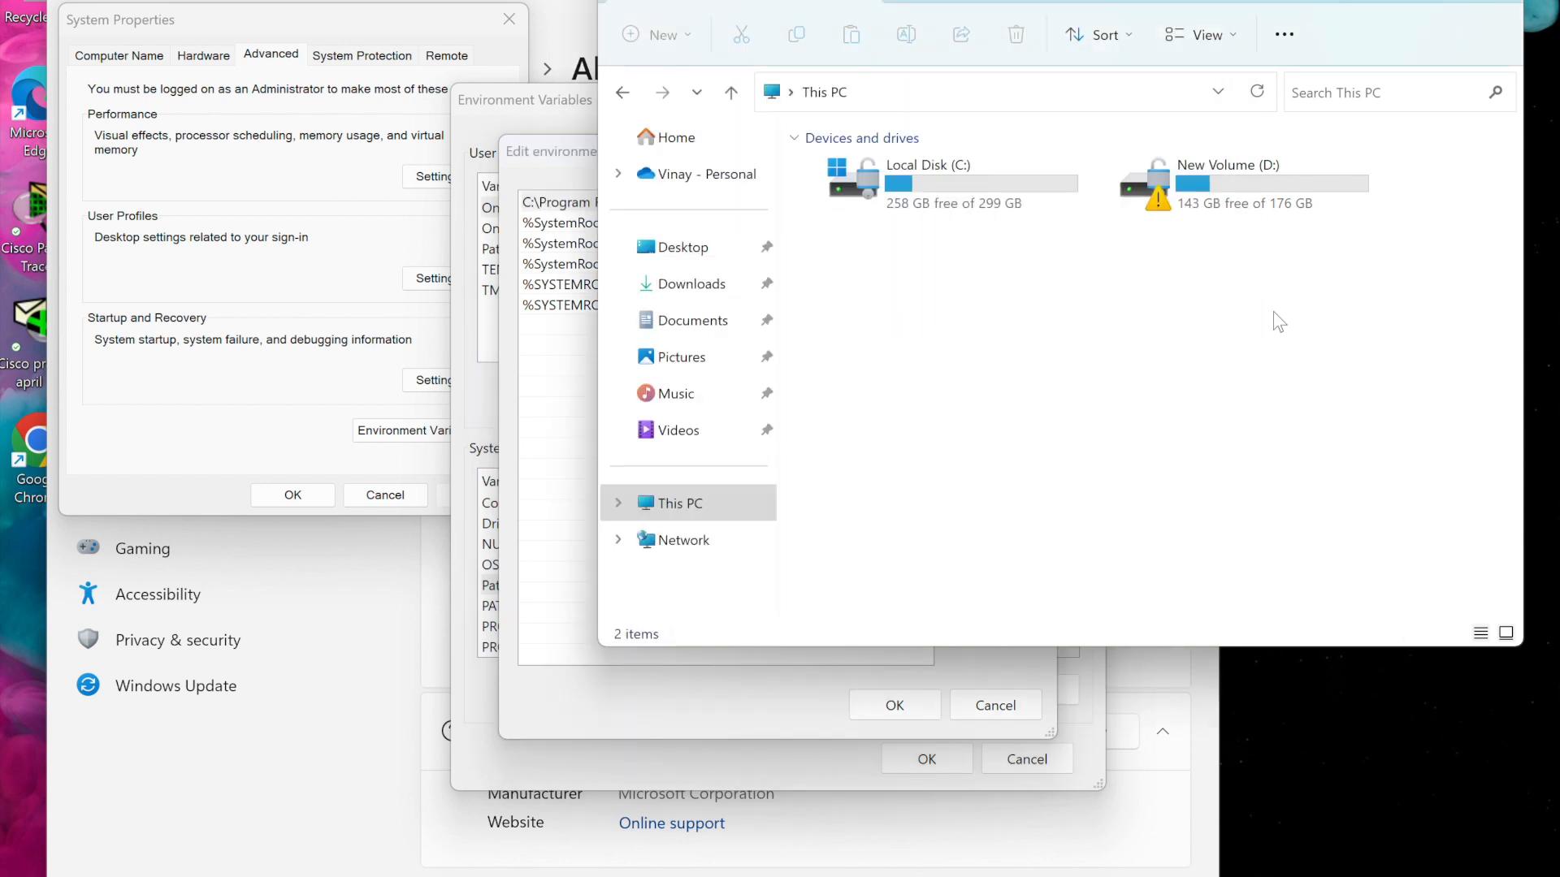
{"action": "left_click", "coordinate": [942, 169]}
{"action": "double_click", "coordinate": [942, 169]}
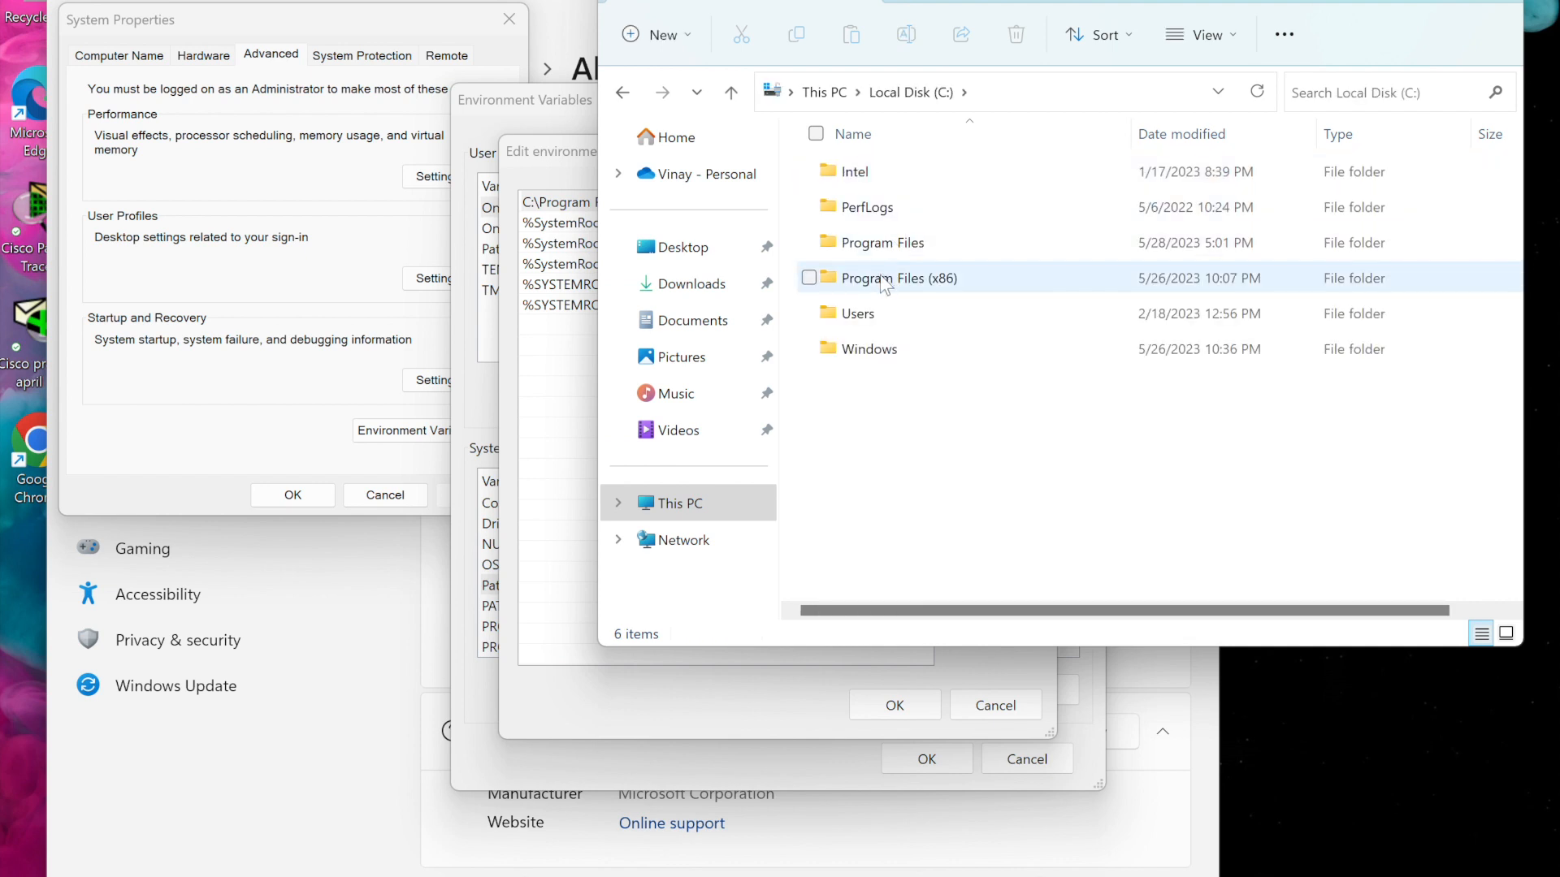
{"action": "left_click", "coordinate": [891, 252]}
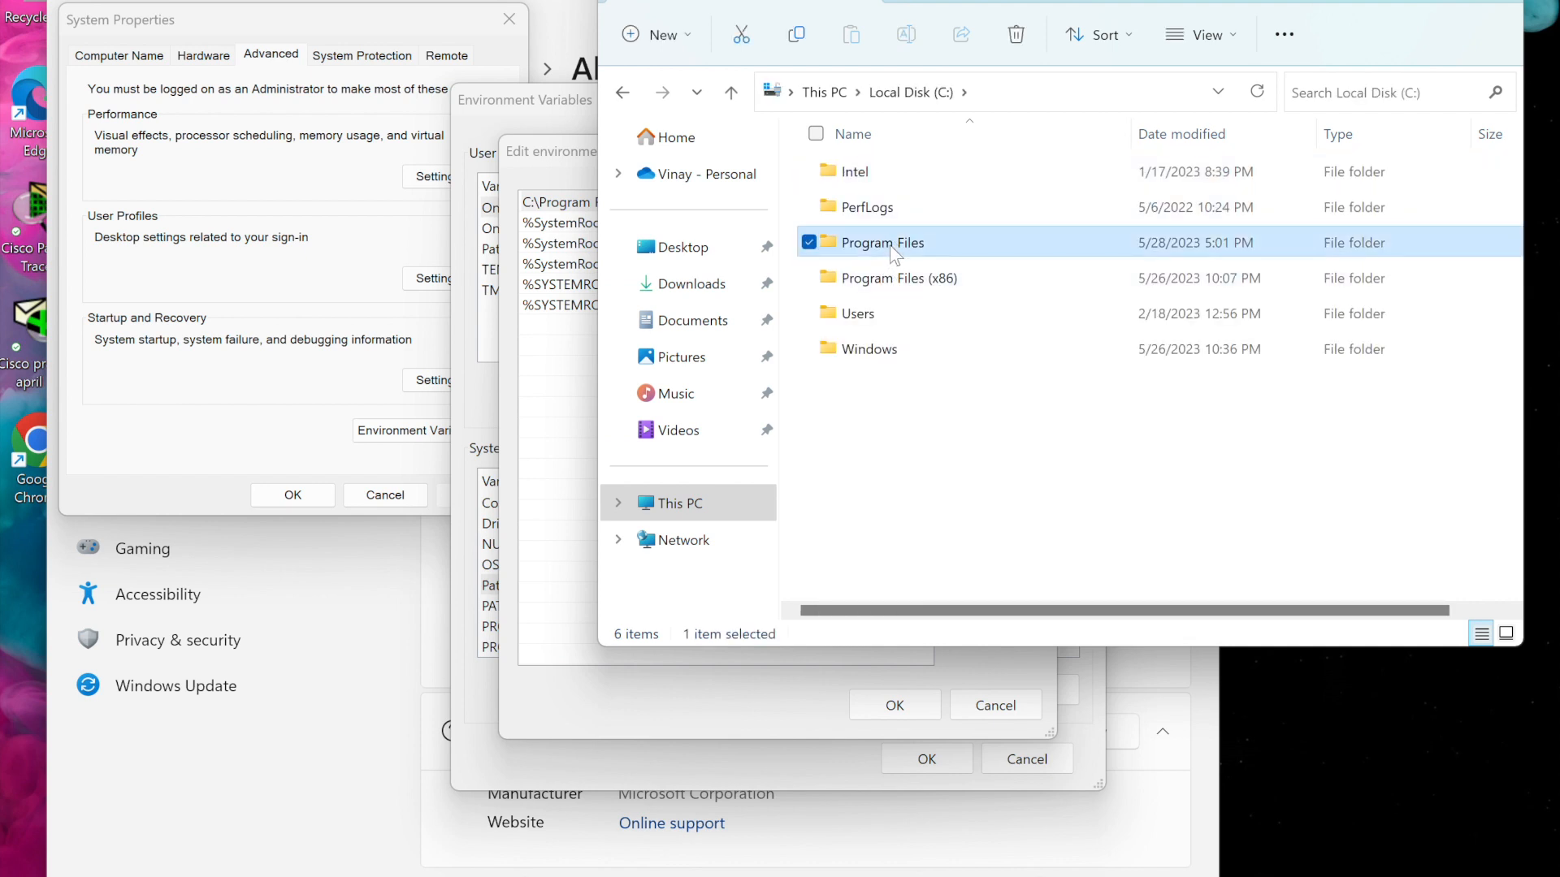
{"action": "double_click", "coordinate": [876, 247]}
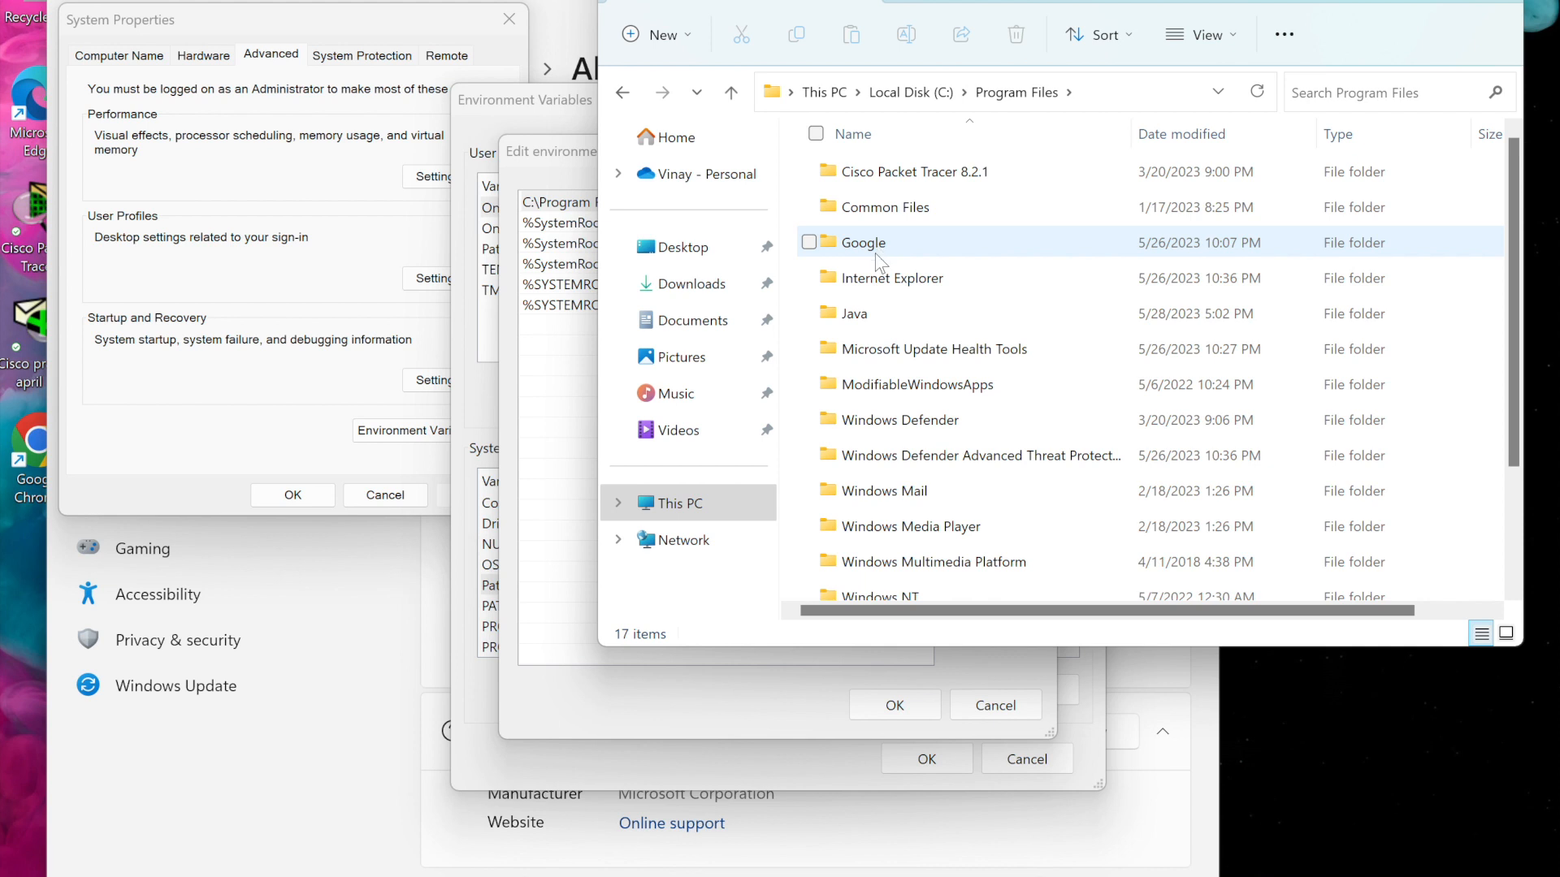
{"action": "double_click", "coordinate": [866, 320]}
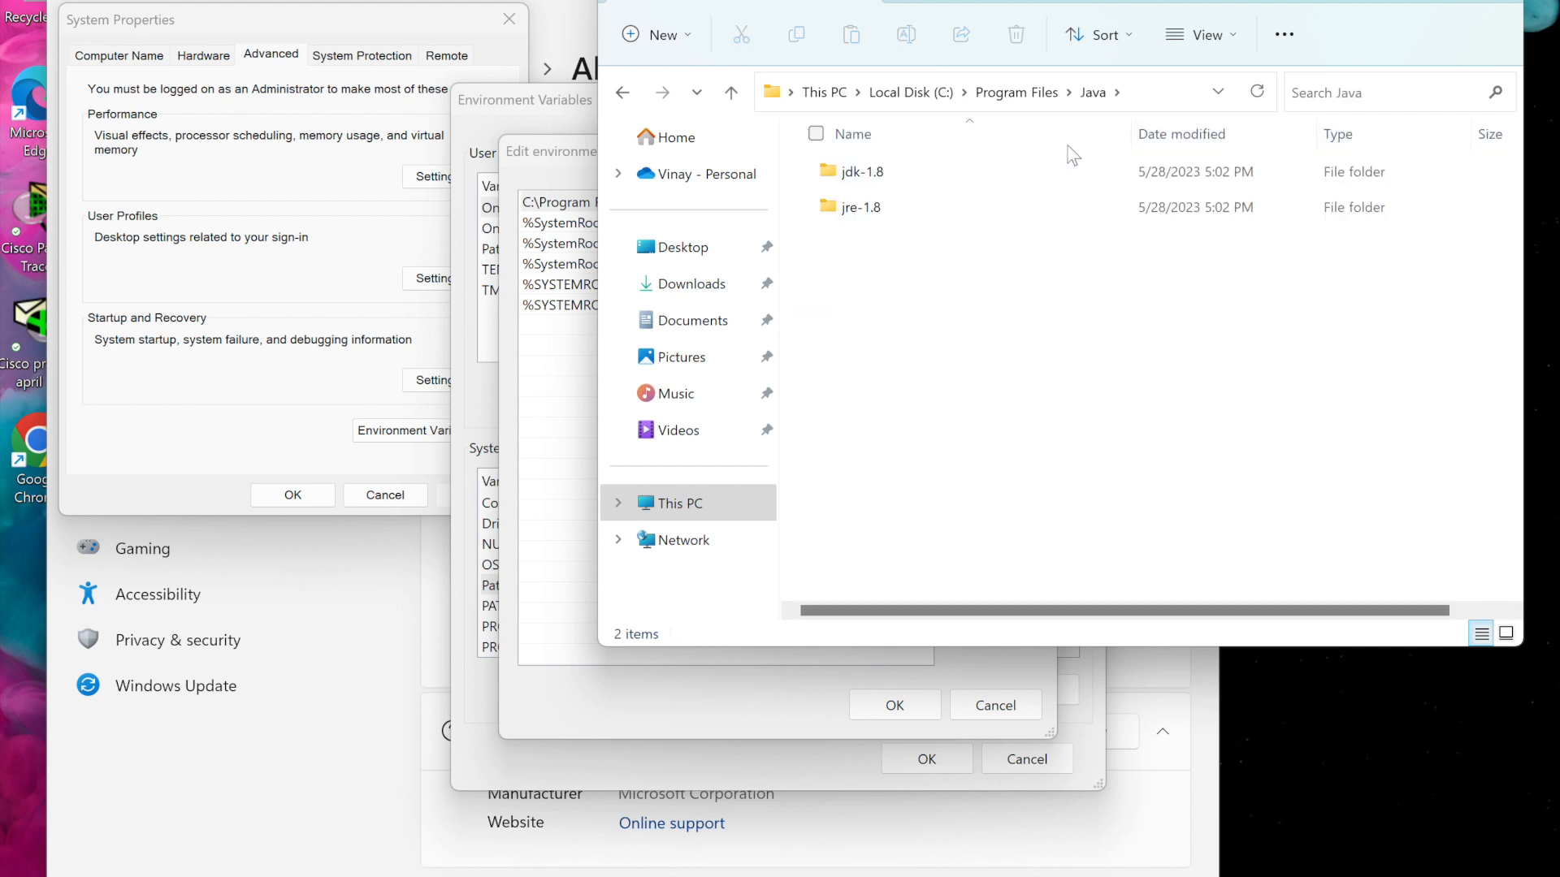
{"action": "double_click", "coordinate": [836, 172]}
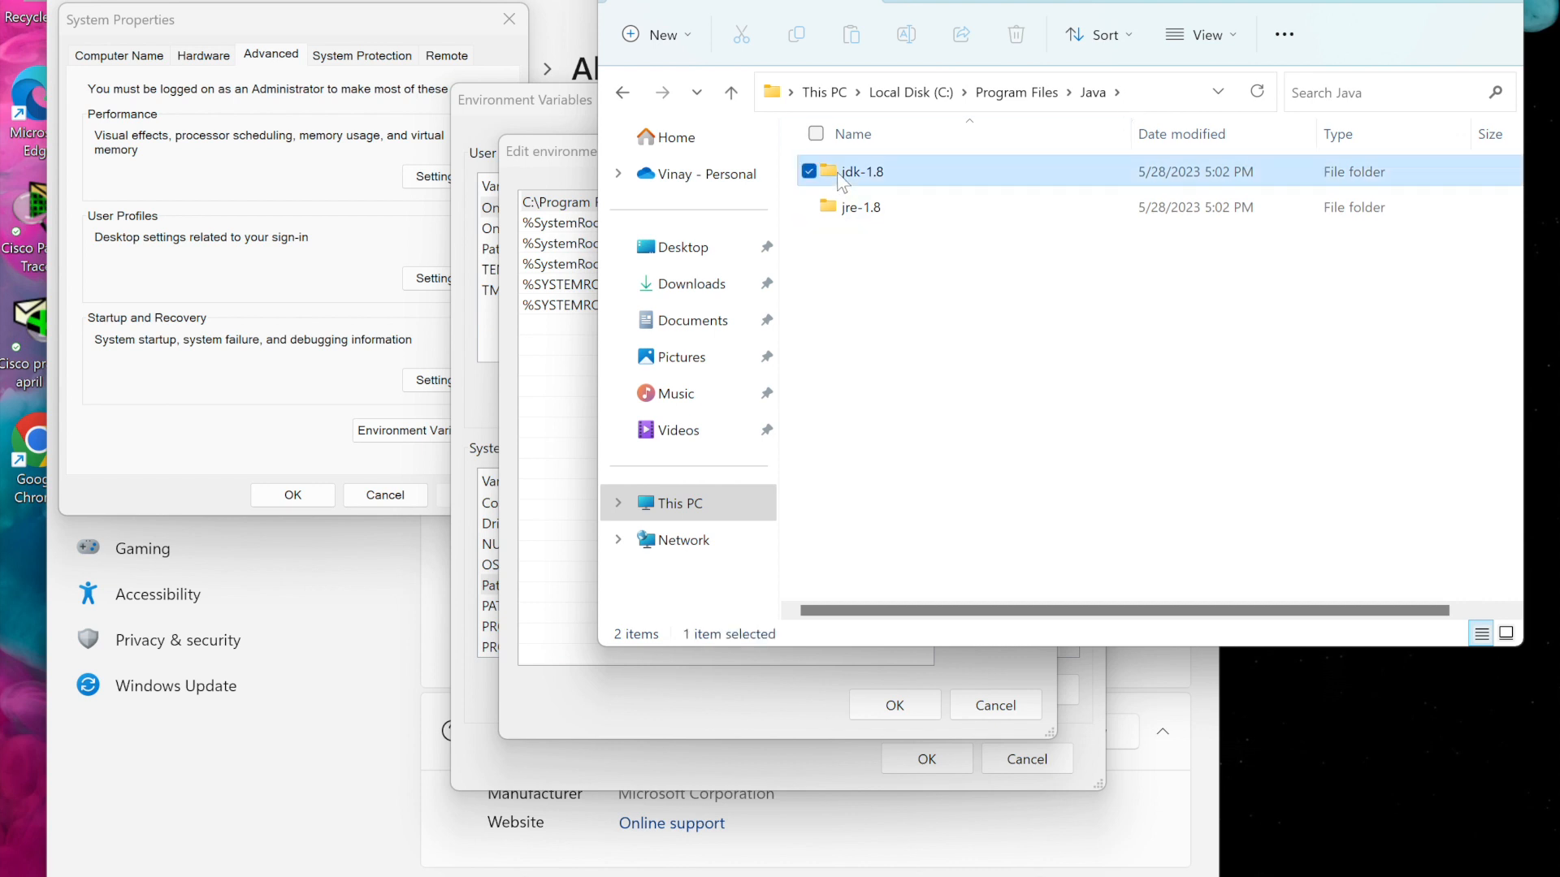
{"action": "double_click", "coordinate": [861, 169]}
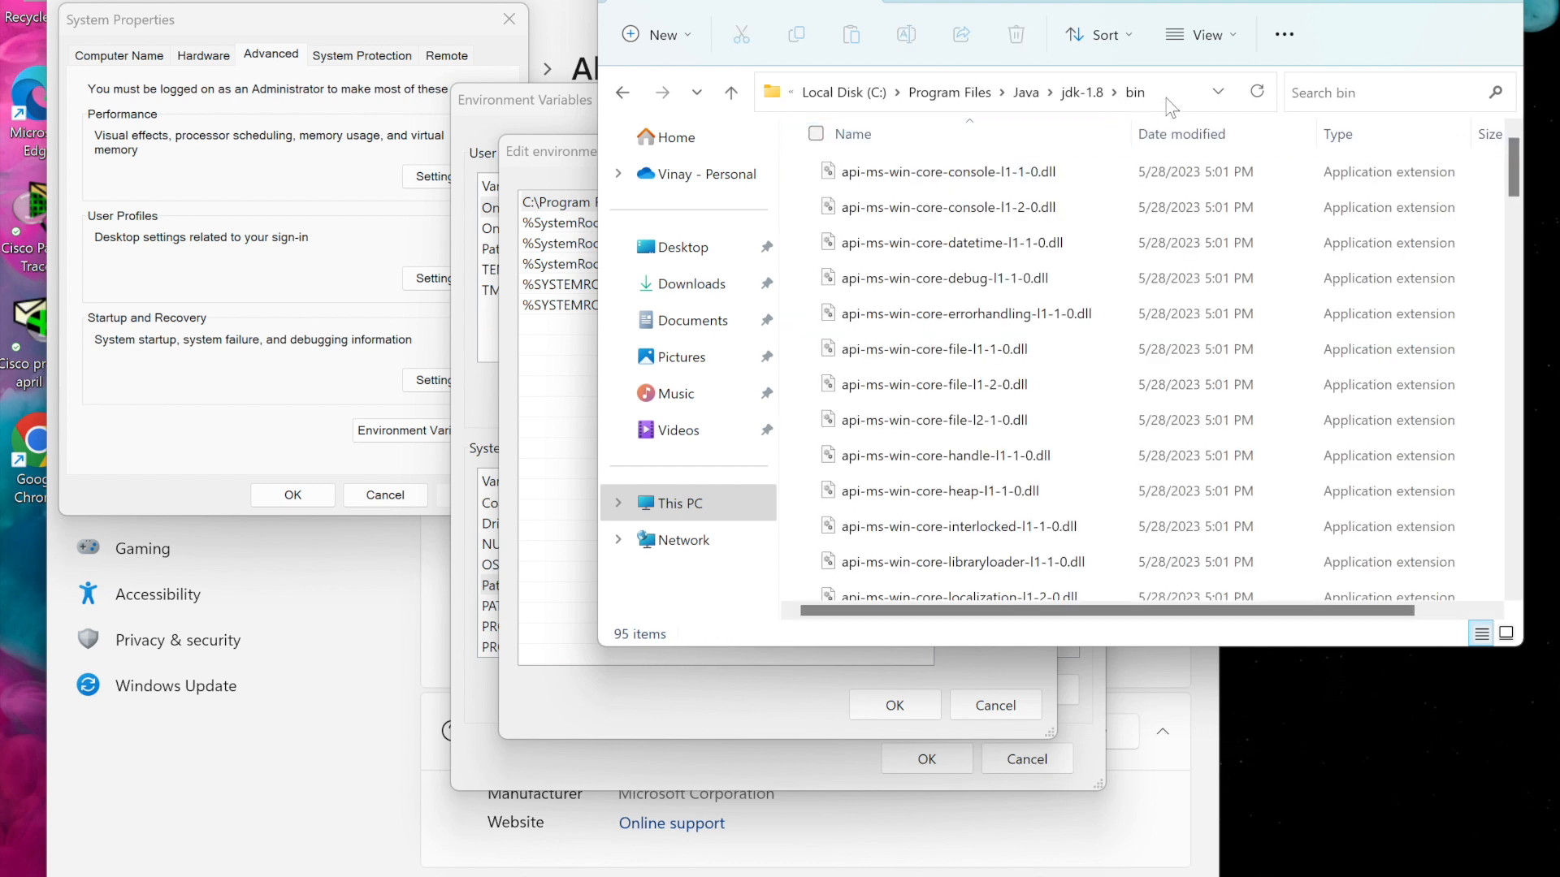
{"action": "left_click", "coordinate": [1168, 95]}
{"action": "key", "text": "ctrl+c"}
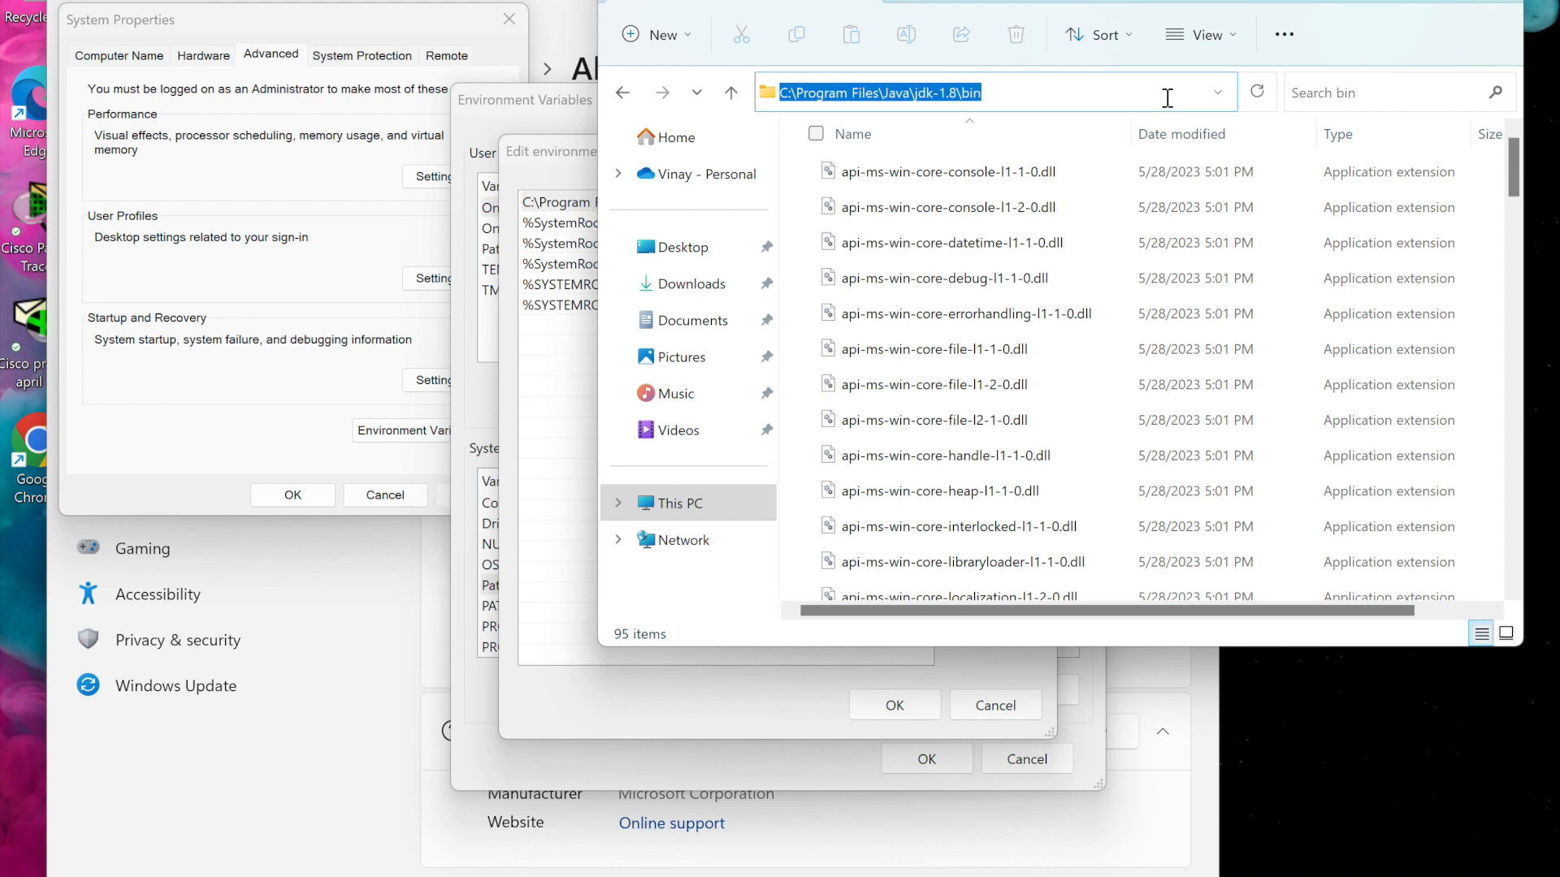
{"action": "right_click", "coordinate": [843, 91]}
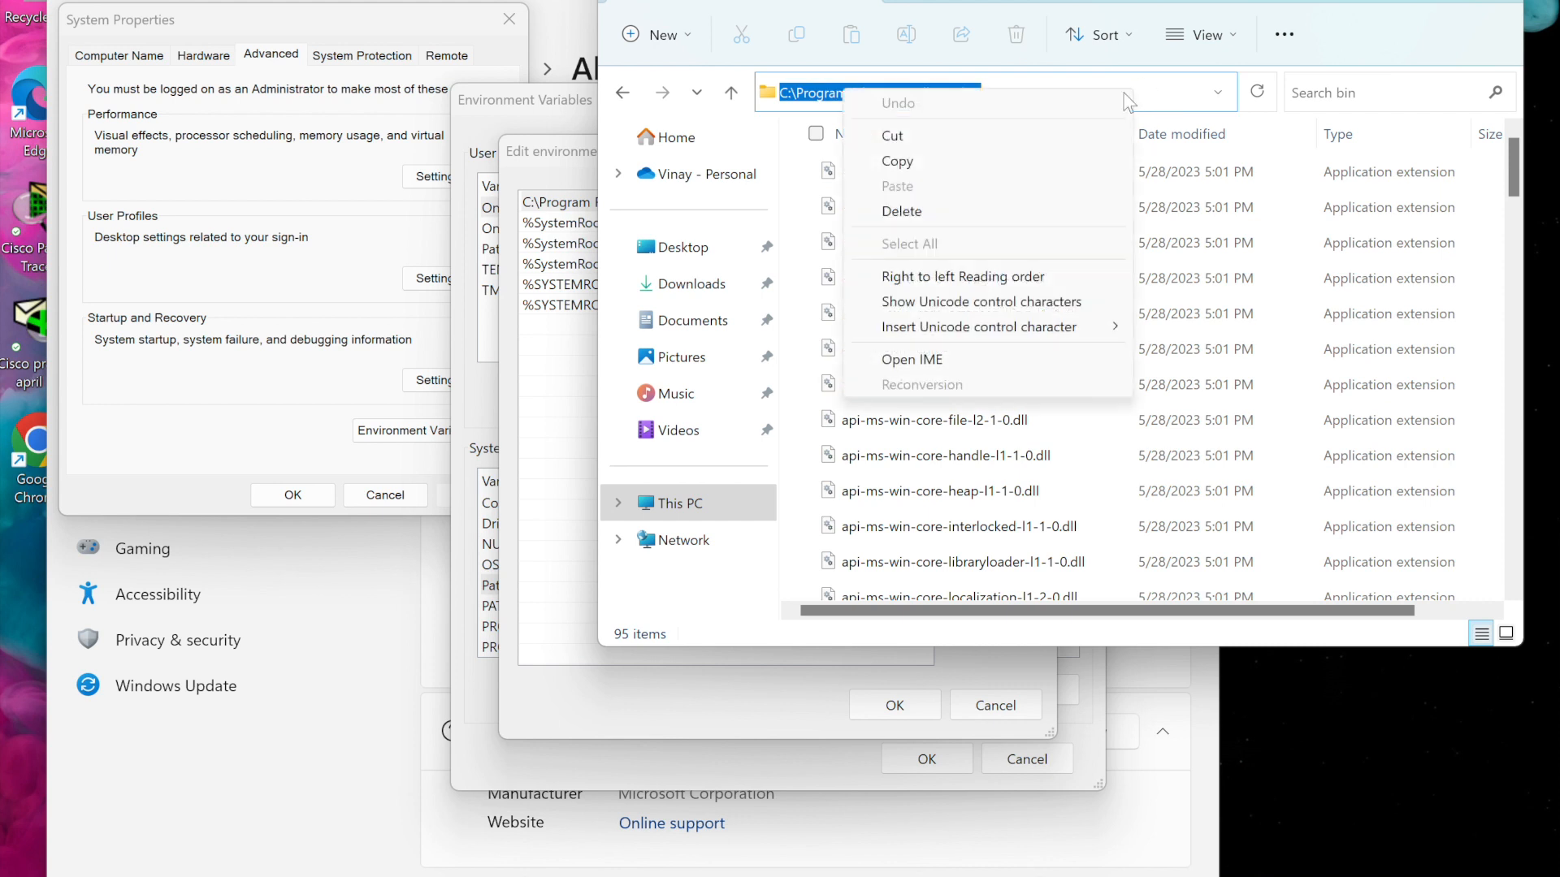
{"action": "left_click", "coordinate": [931, 163]}
Add C:\Program Files\Java\jdk-1.8\bin as a new entry in the system Path variable and confirm the edit
{"action": "left_click", "coordinate": [528, 154]}
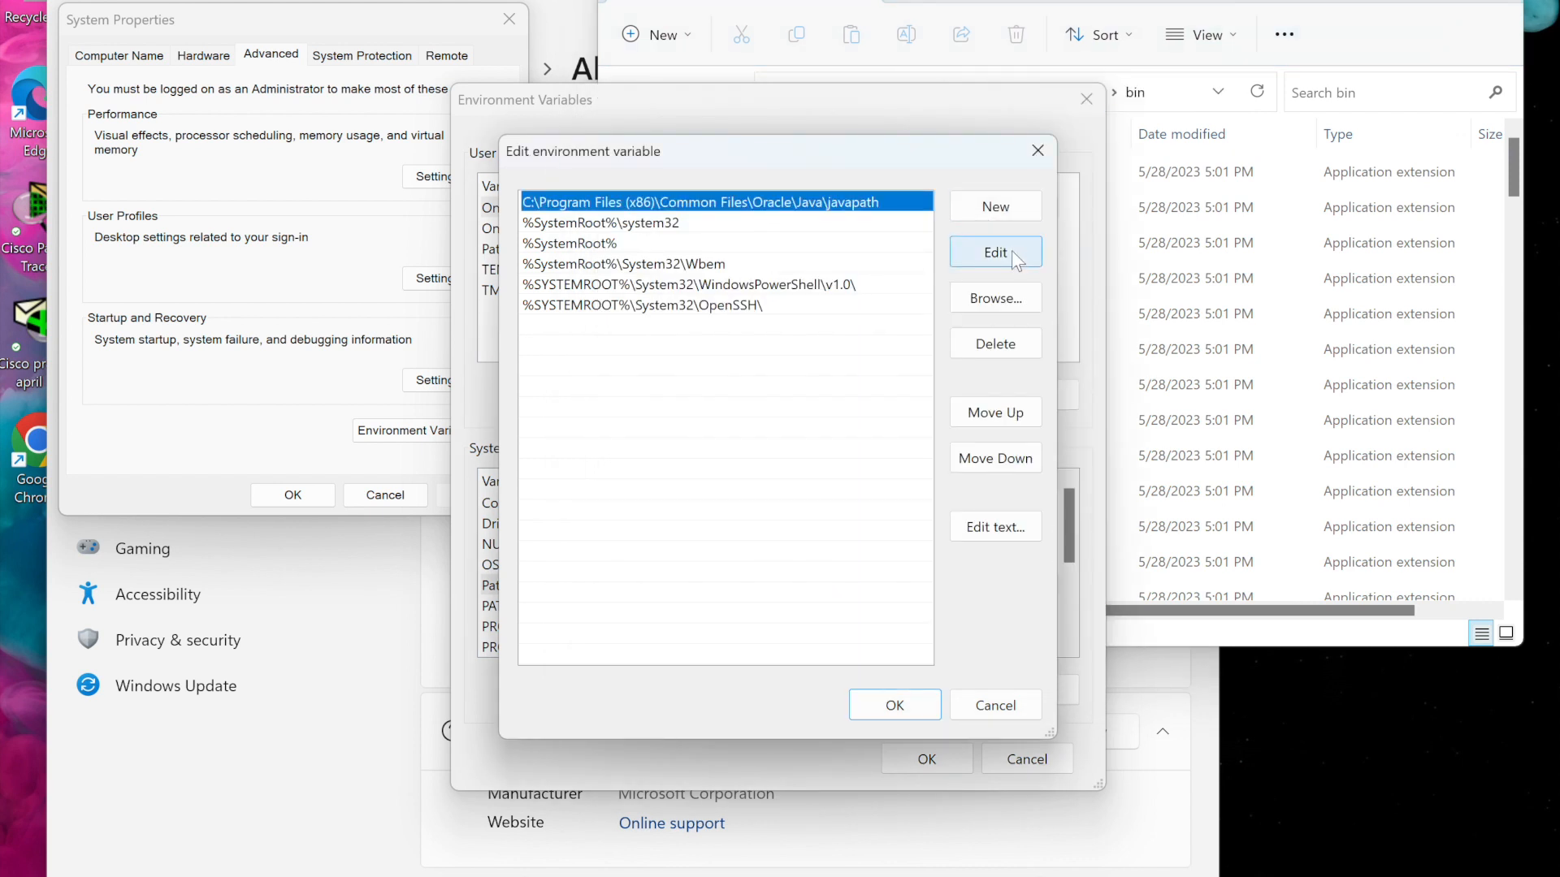
{"action": "left_click", "coordinate": [1012, 213]}
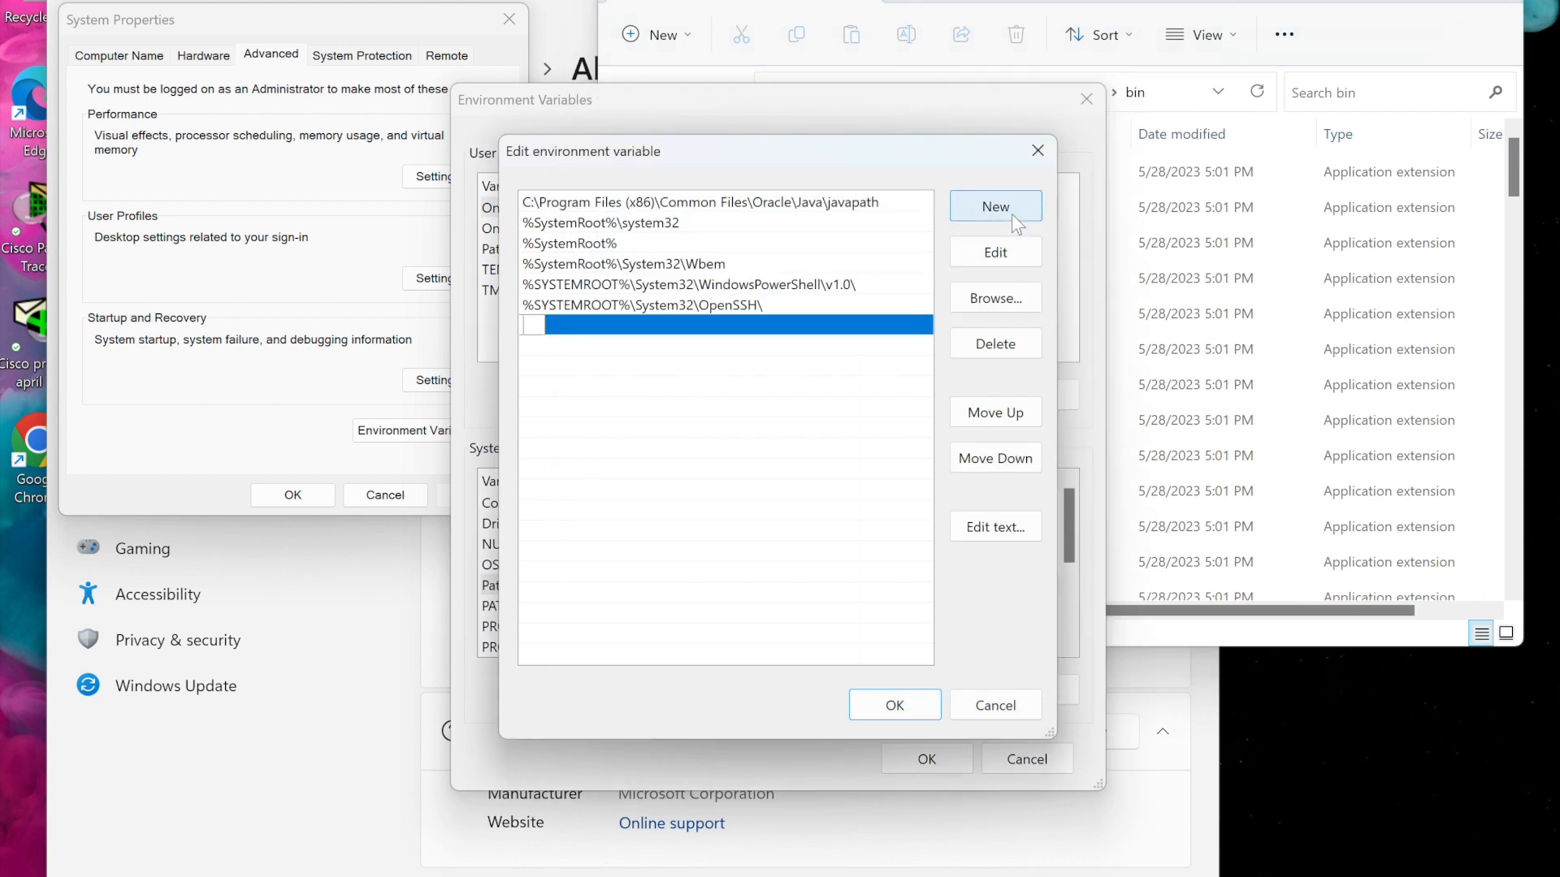
{"action": "key", "text": "ctrl+v"}
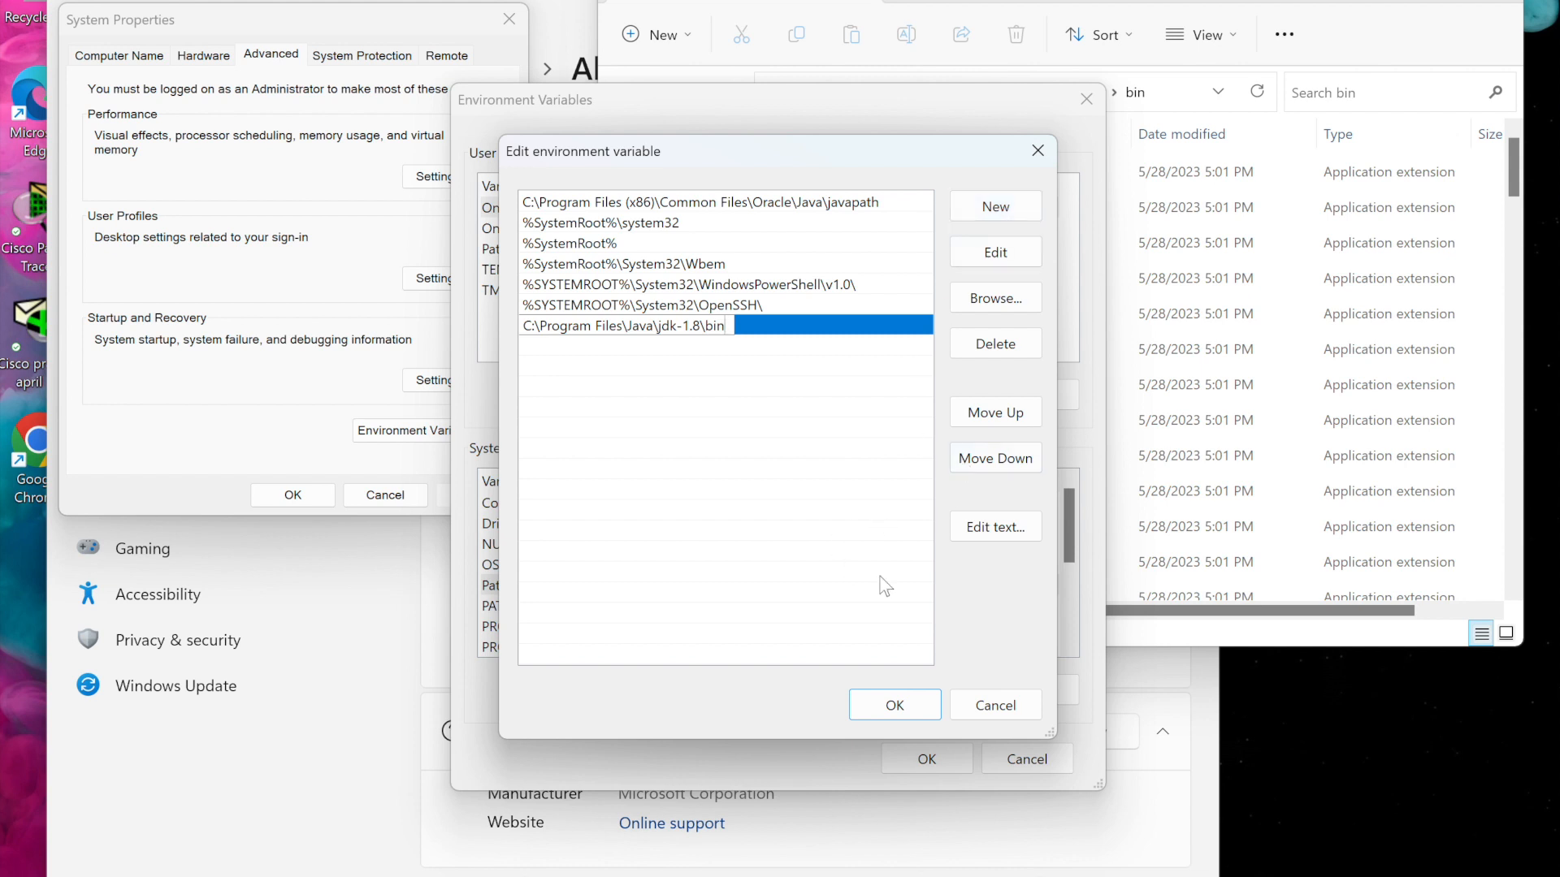
{"action": "left_click", "coordinate": [910, 704]}
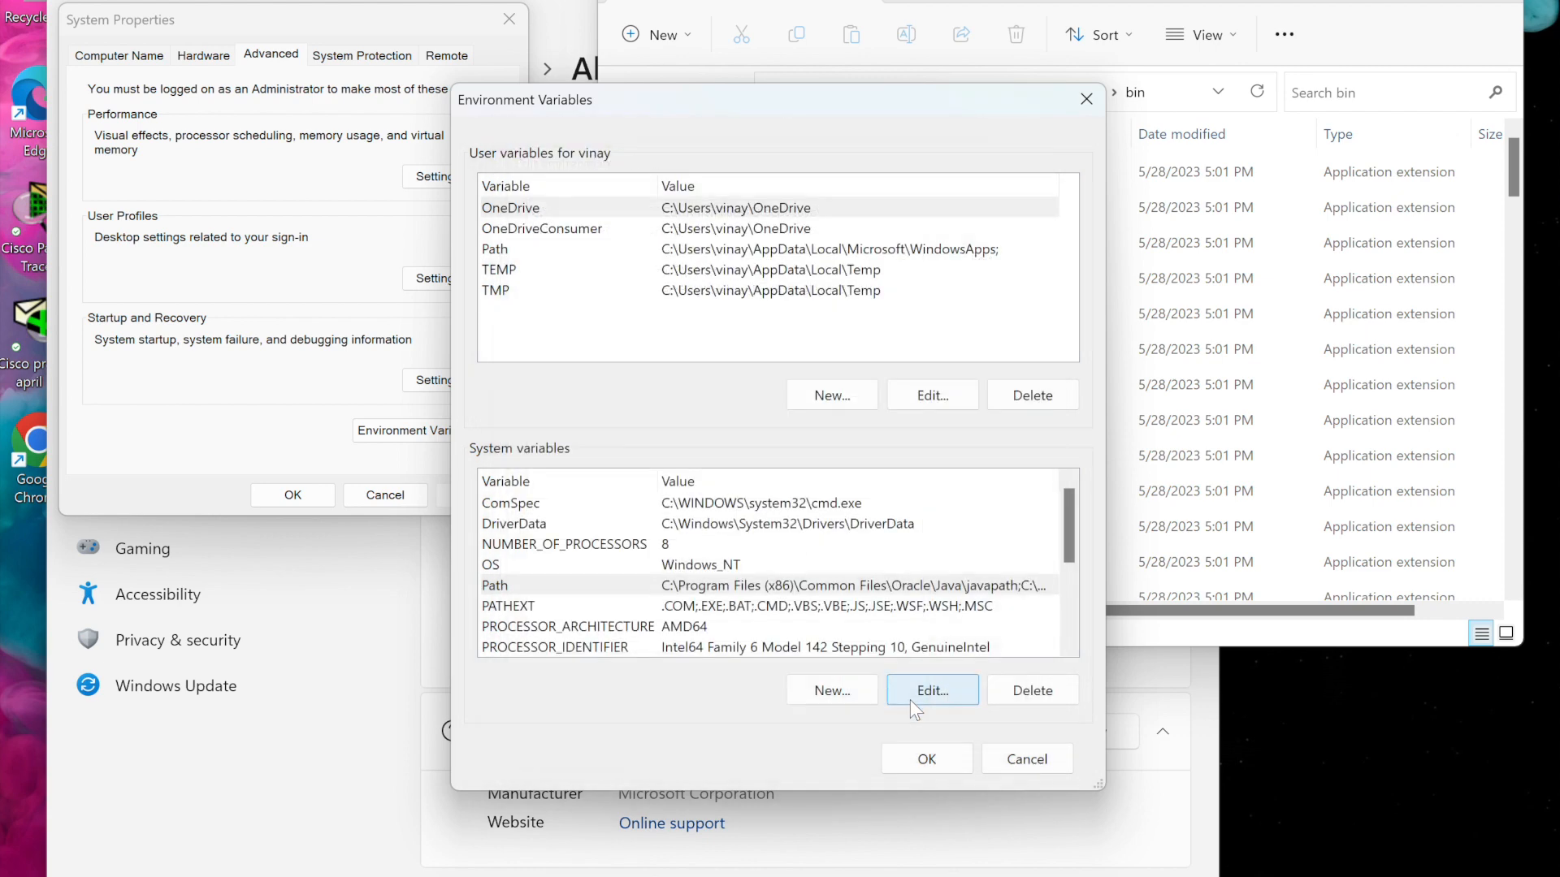
Create a user variable JAVA_HOME with value C:\Program Files\Java\jdk-1.8\bin, then close Environment Variables and System Properties with OK
{"action": "scroll", "coordinate": [834, 617], "scroll_direction": "down", "scroll_amount": 2}
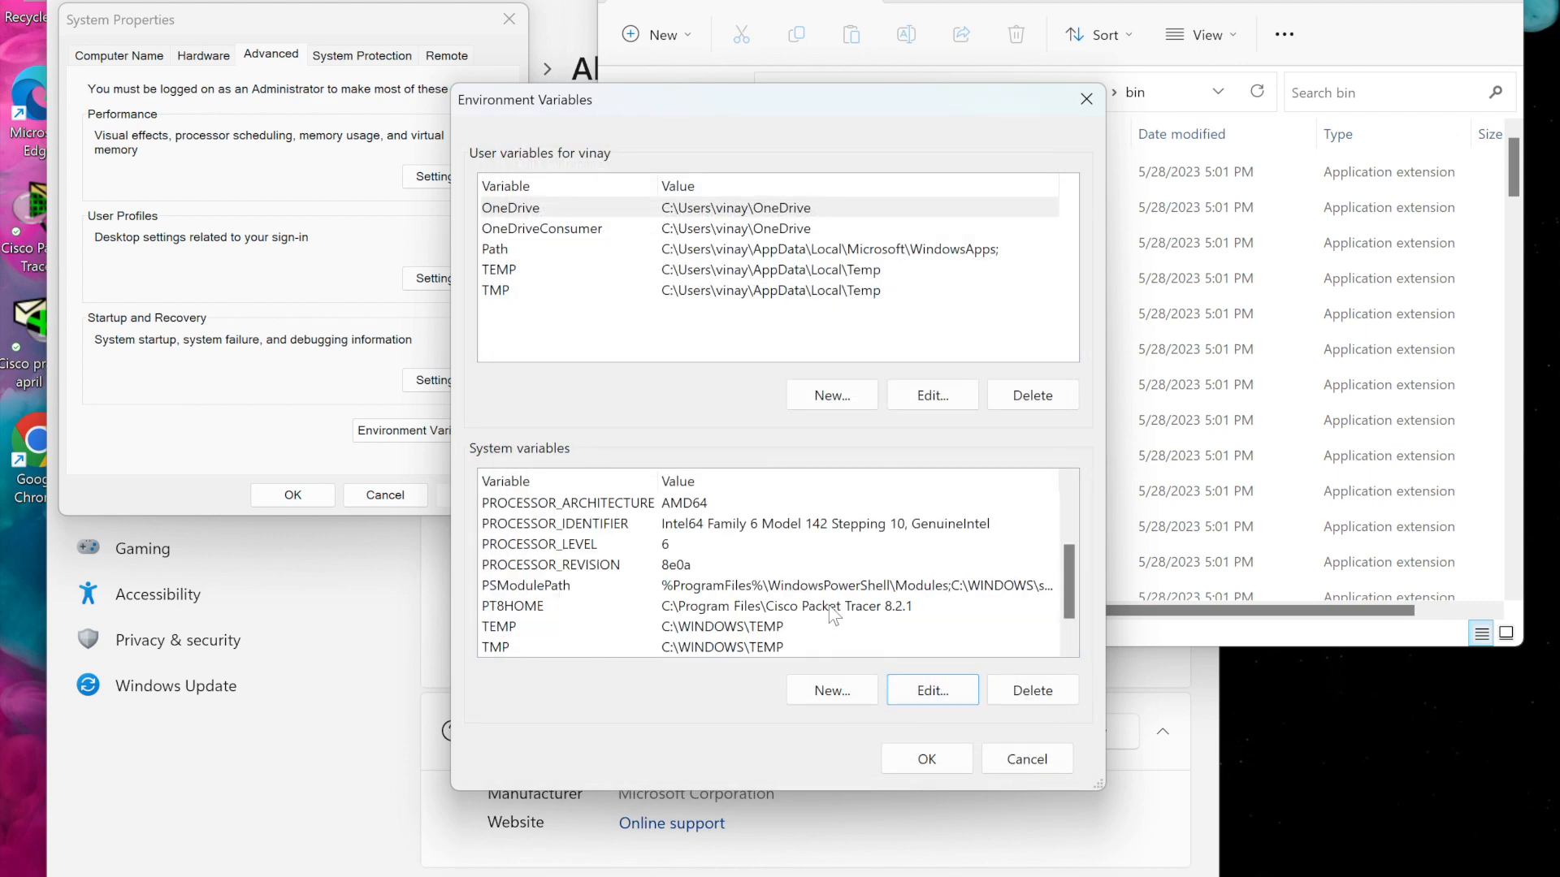
{"action": "left_click", "coordinate": [848, 394]}
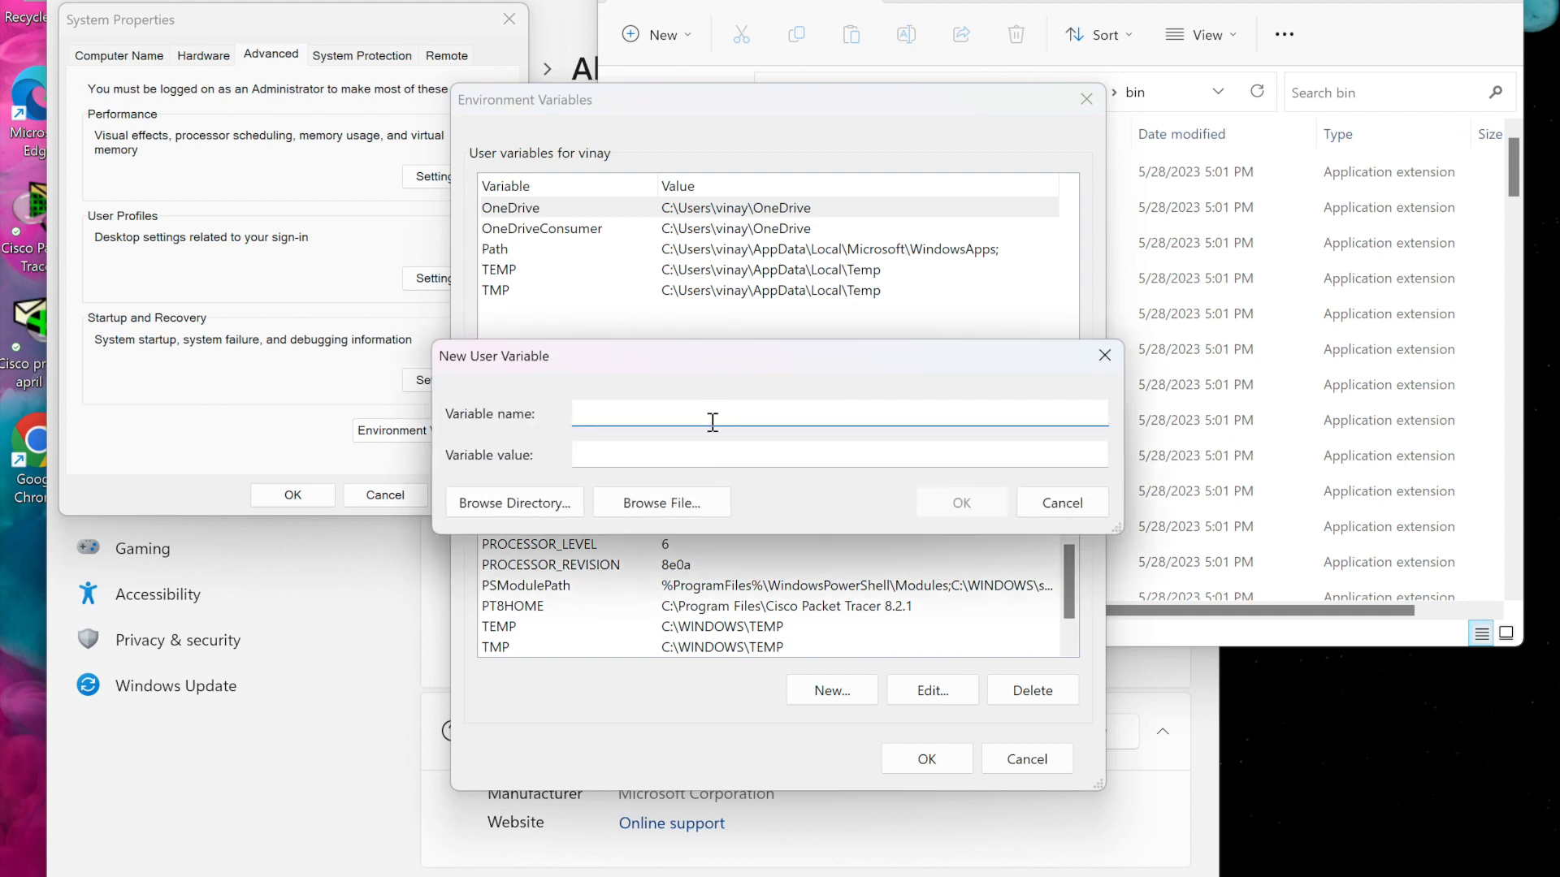
{"action": "type", "text": "HOME"}
{"action": "key", "text": "Tab"}
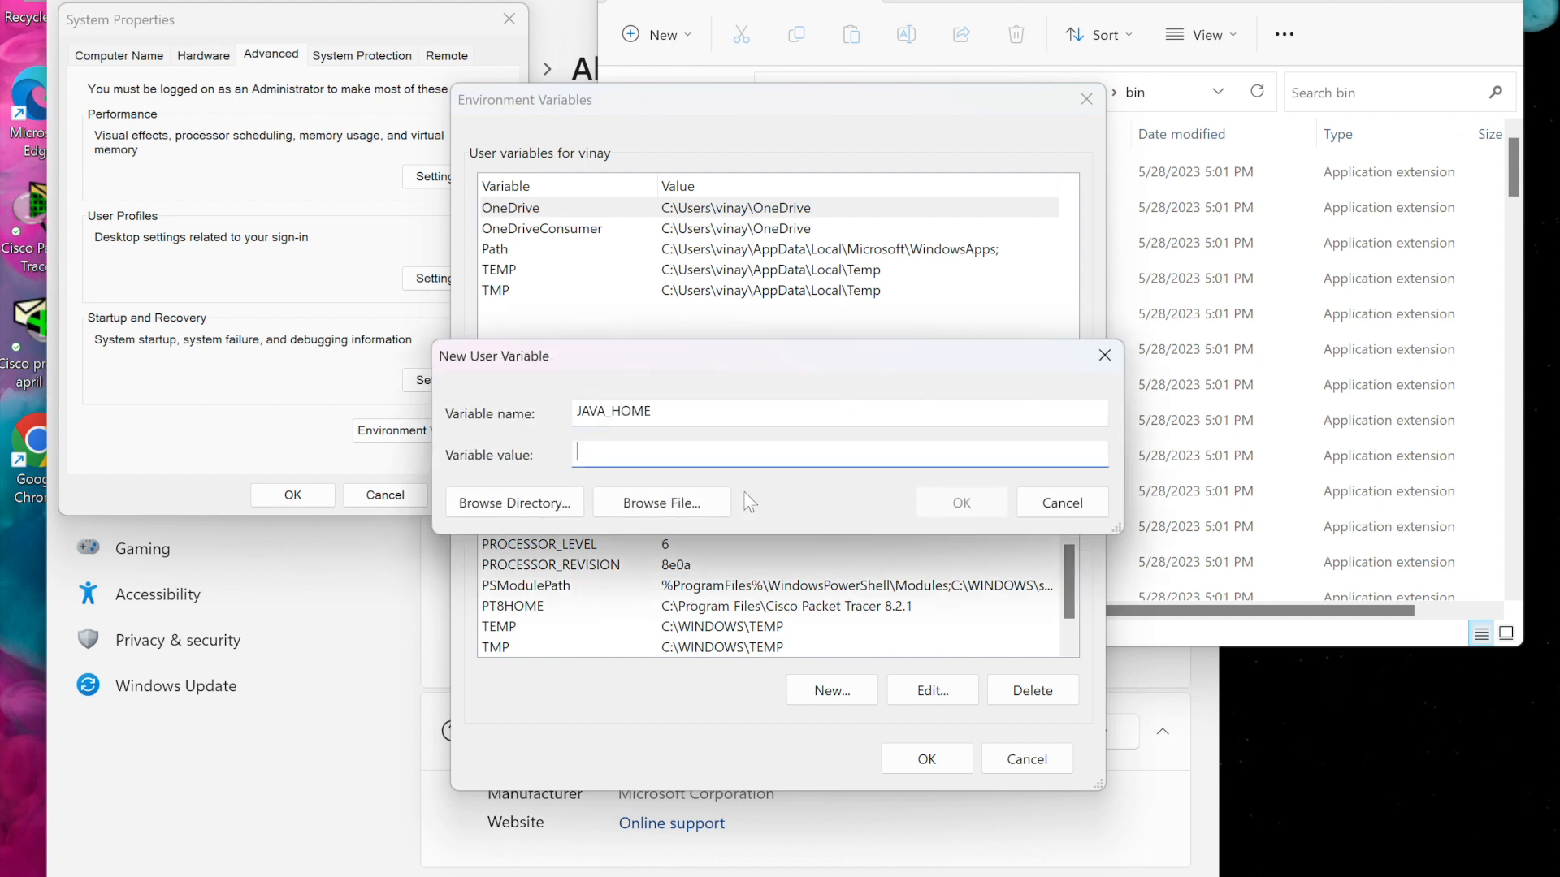
{"action": "type", "text": "C:\\Program Files\\Java\\jdk-1.8\\bin"}
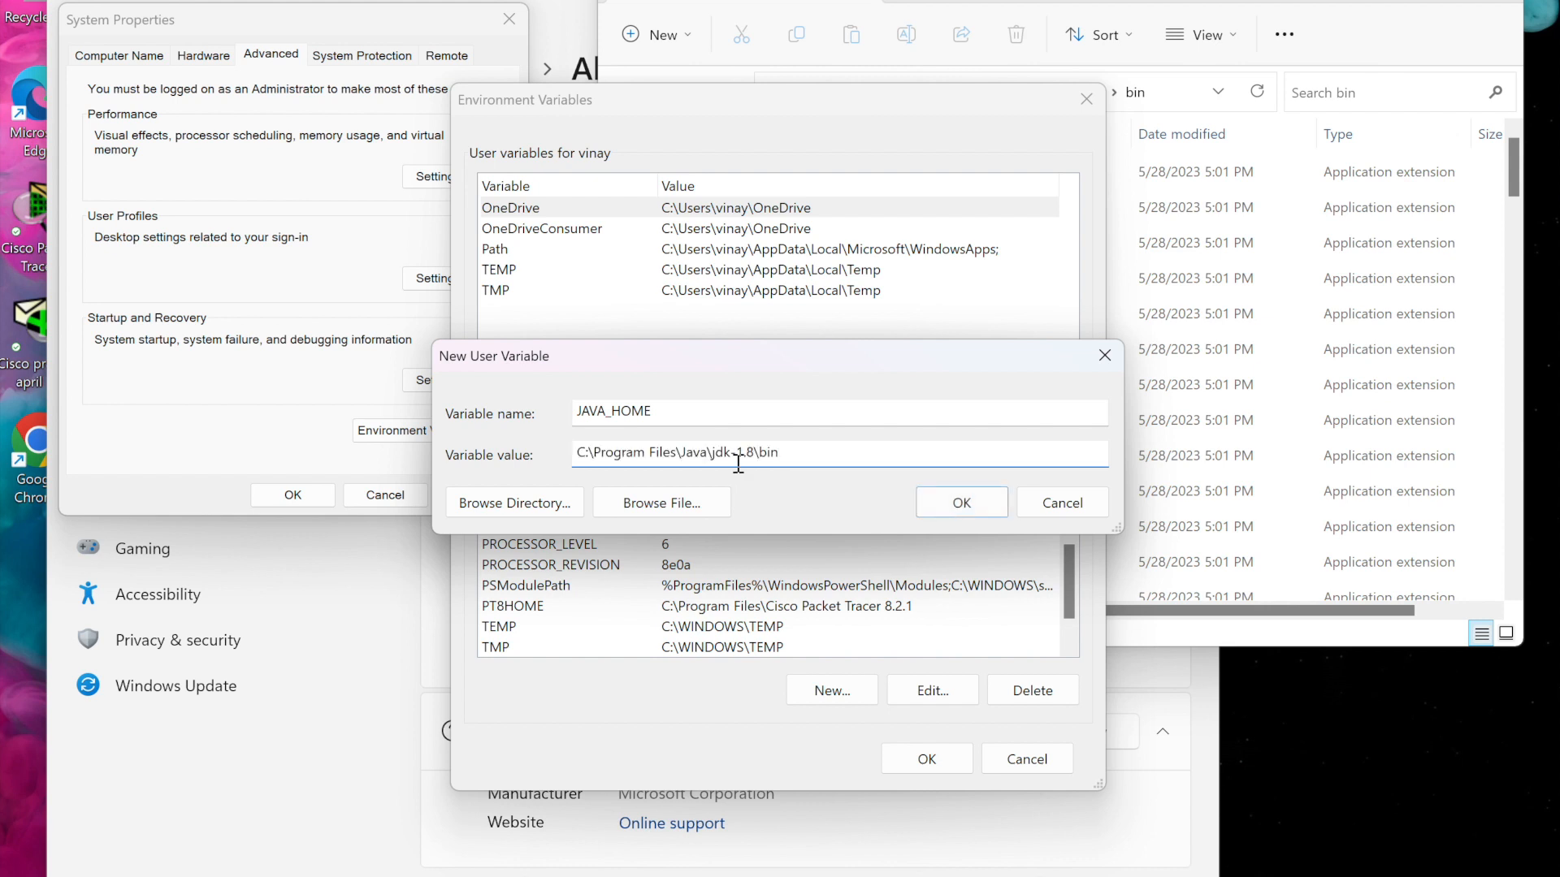
{"action": "left_click", "coordinate": [962, 504]}
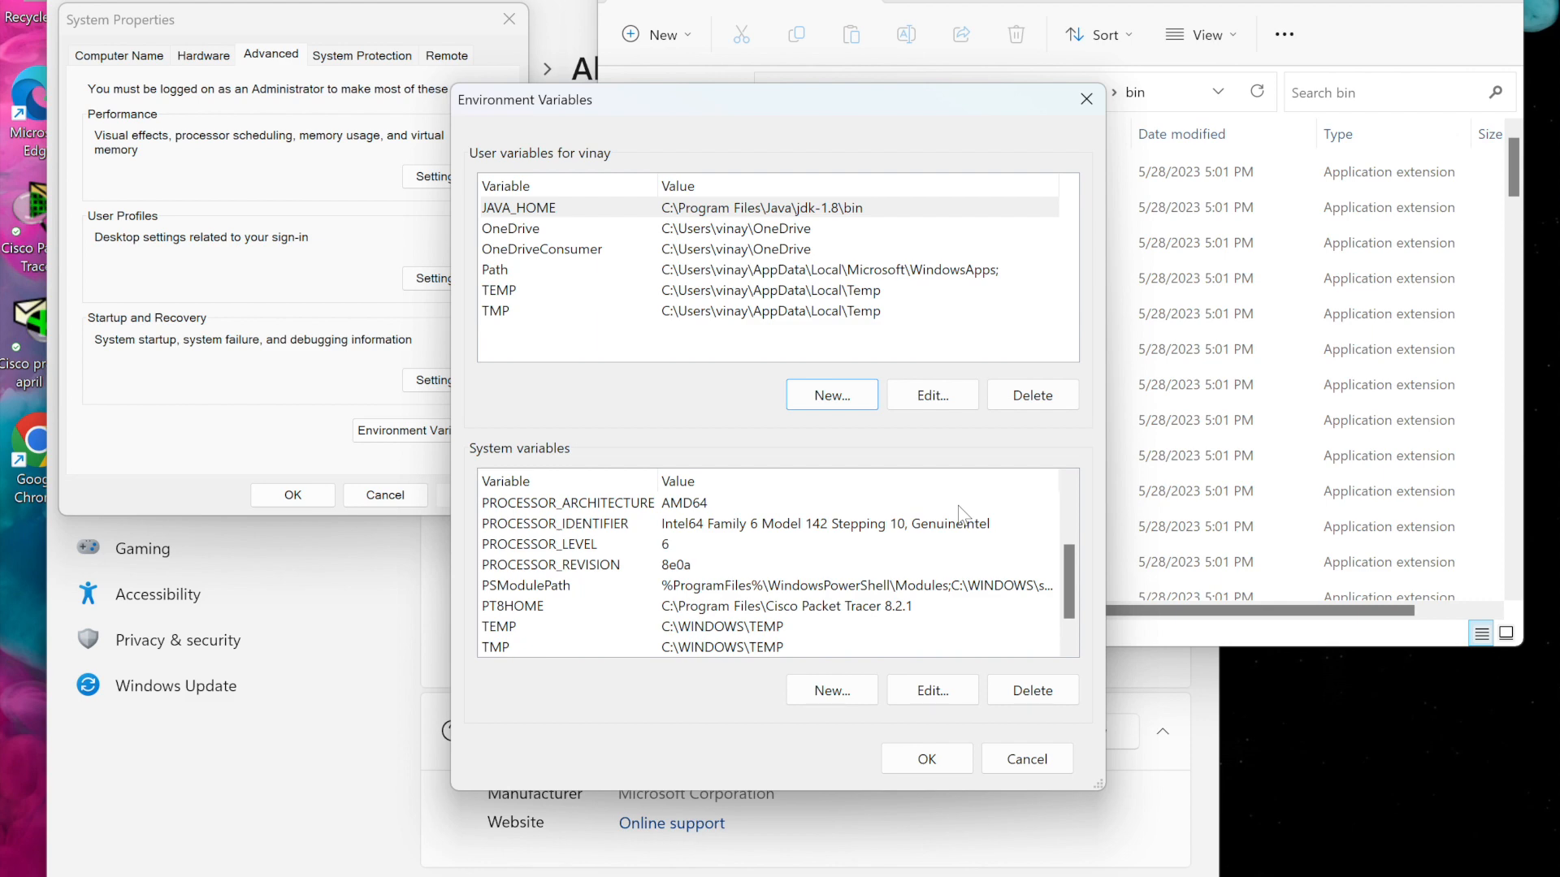
{"action": "left_click", "coordinate": [923, 758]}
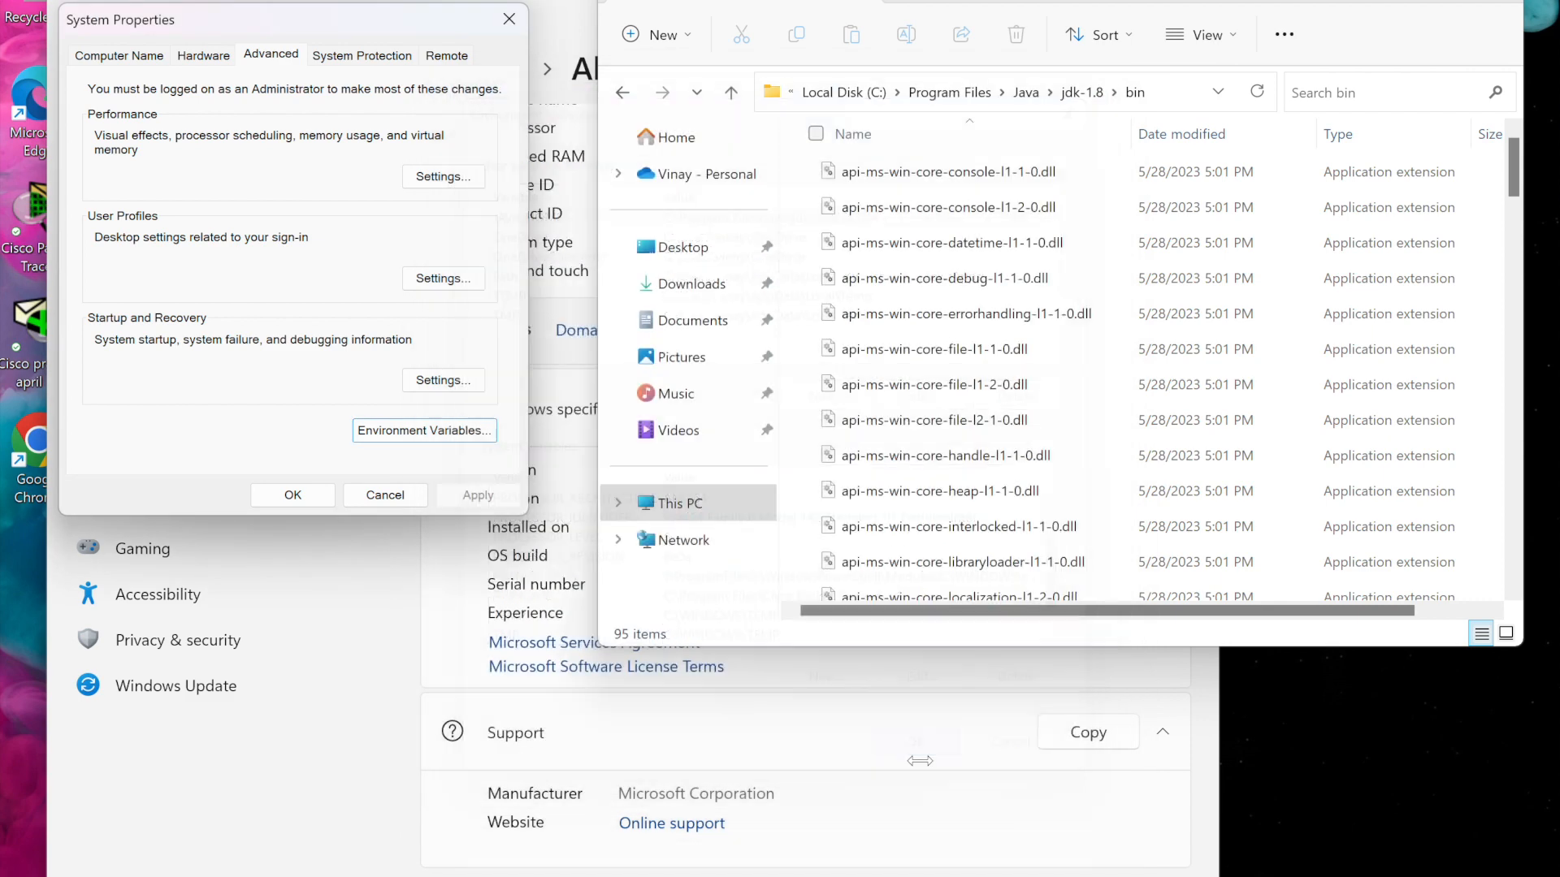
{"action": "left_click", "coordinate": [291, 494]}
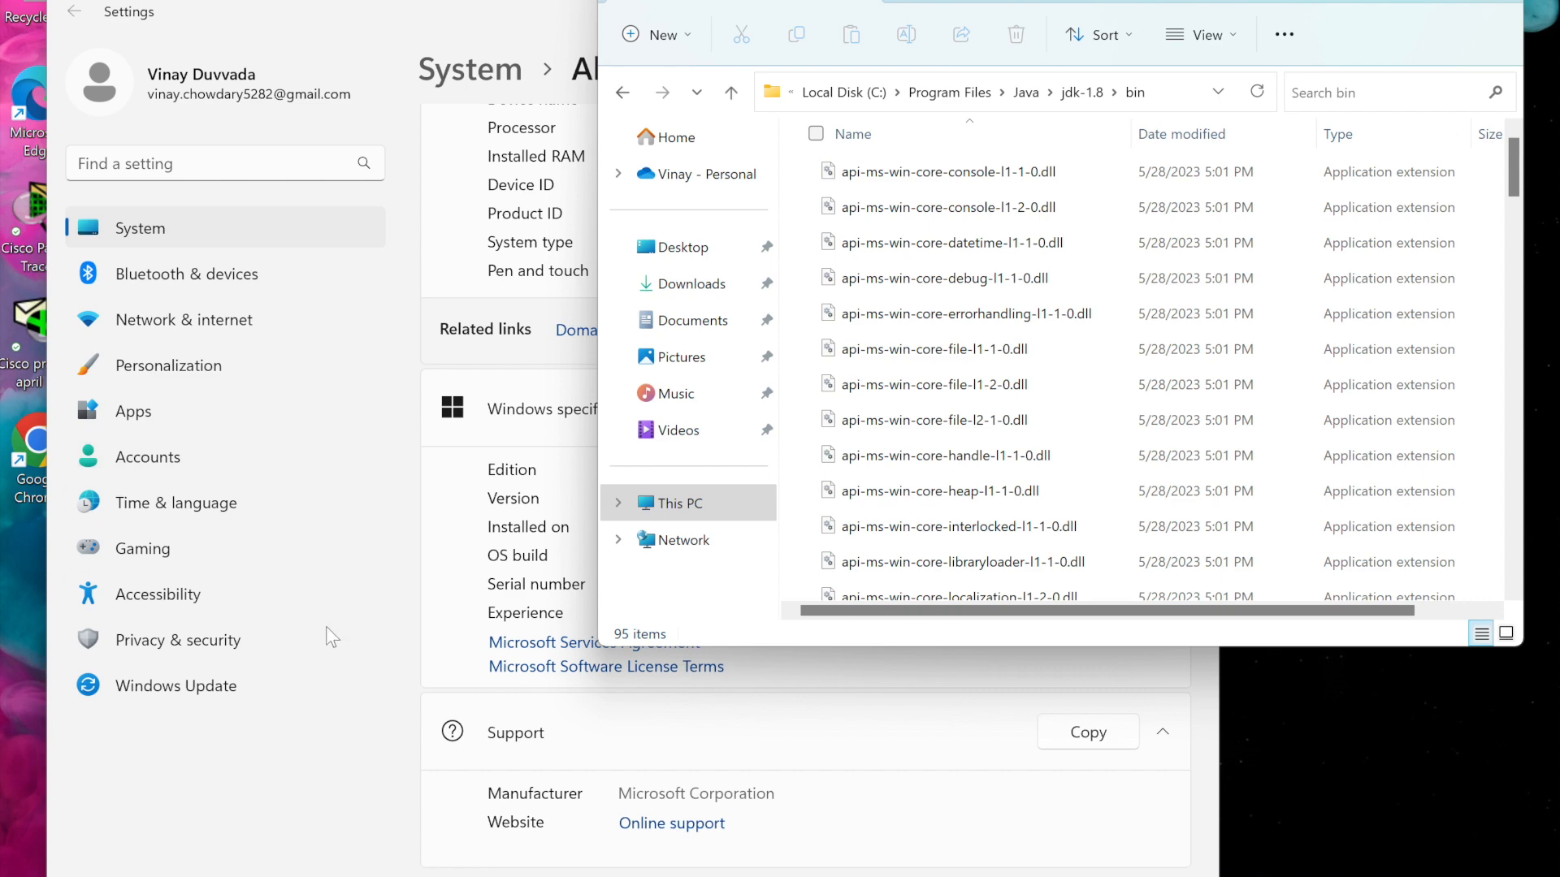
Open Command Prompt from the Start search and run javac -version
{"action": "key", "text": "super"}
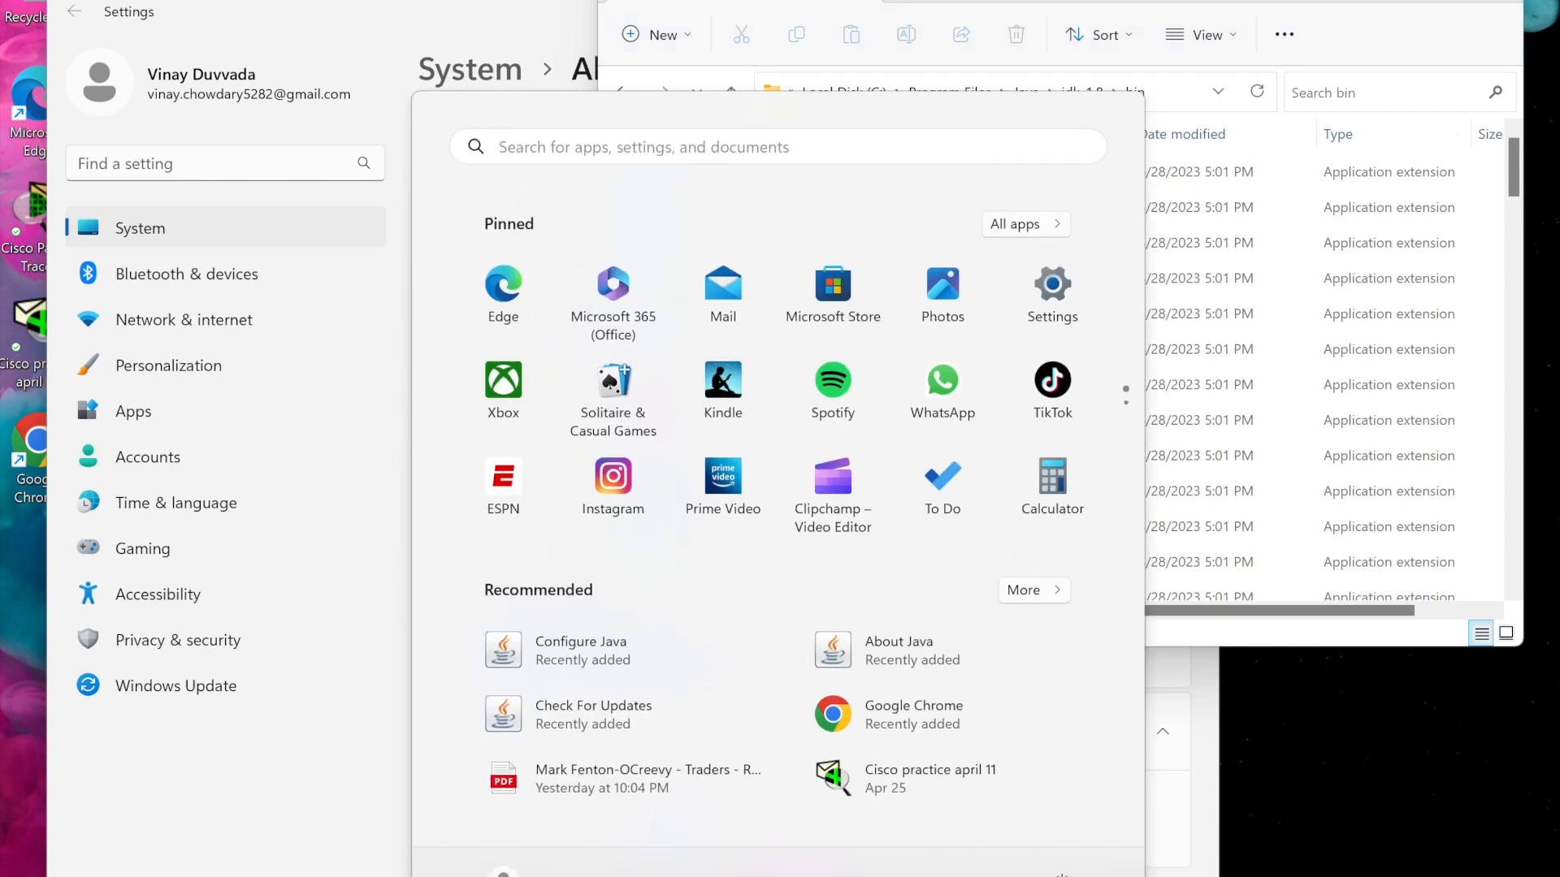
{"action": "type", "text": "cmd"}
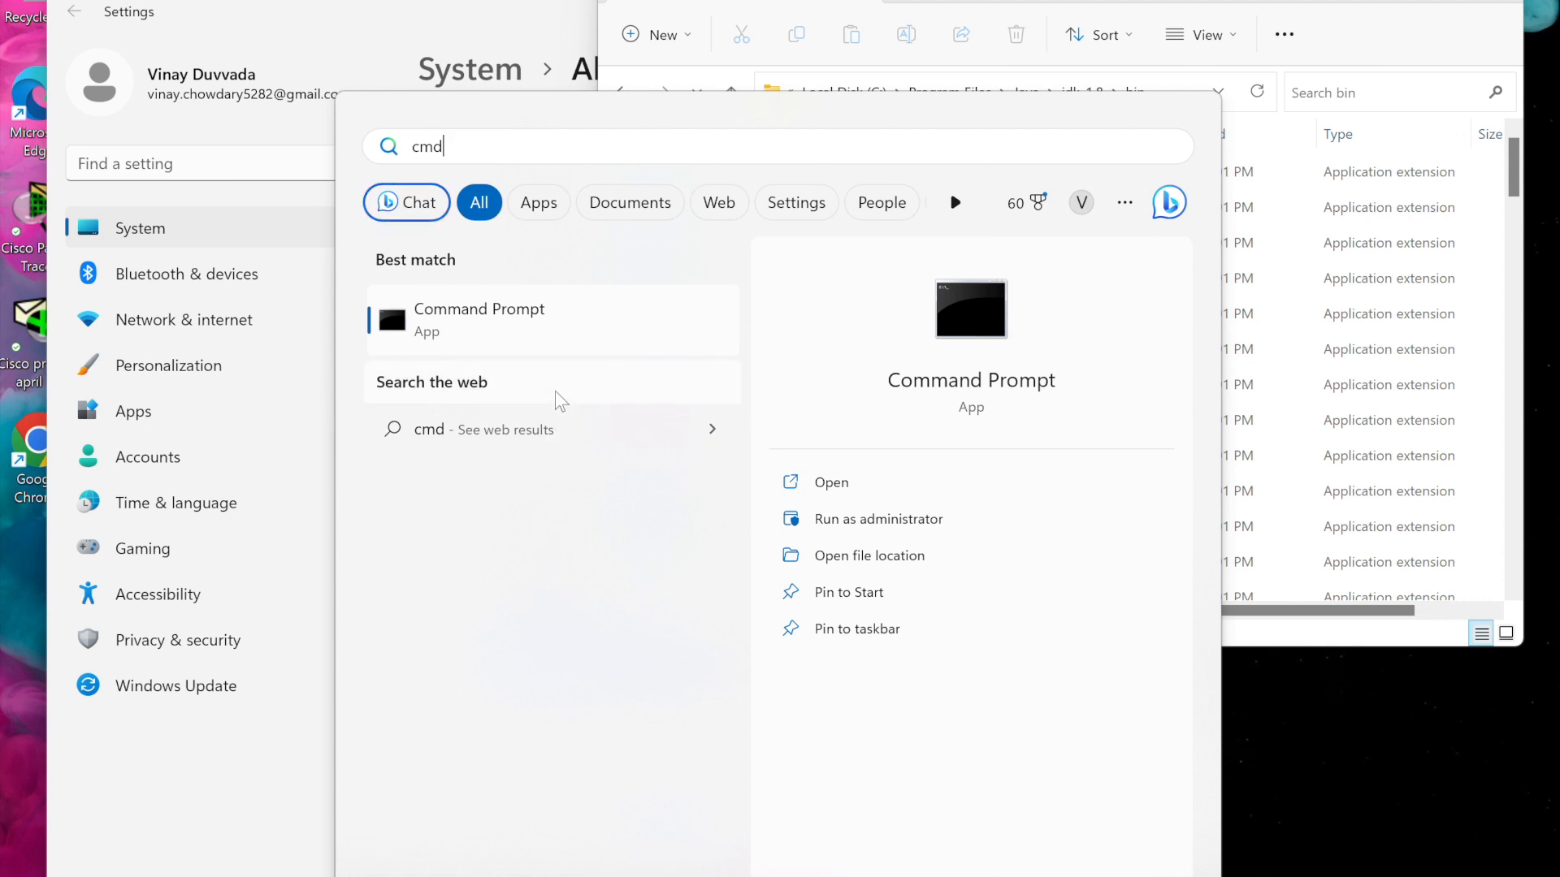
{"action": "left_click", "coordinate": [566, 347]}
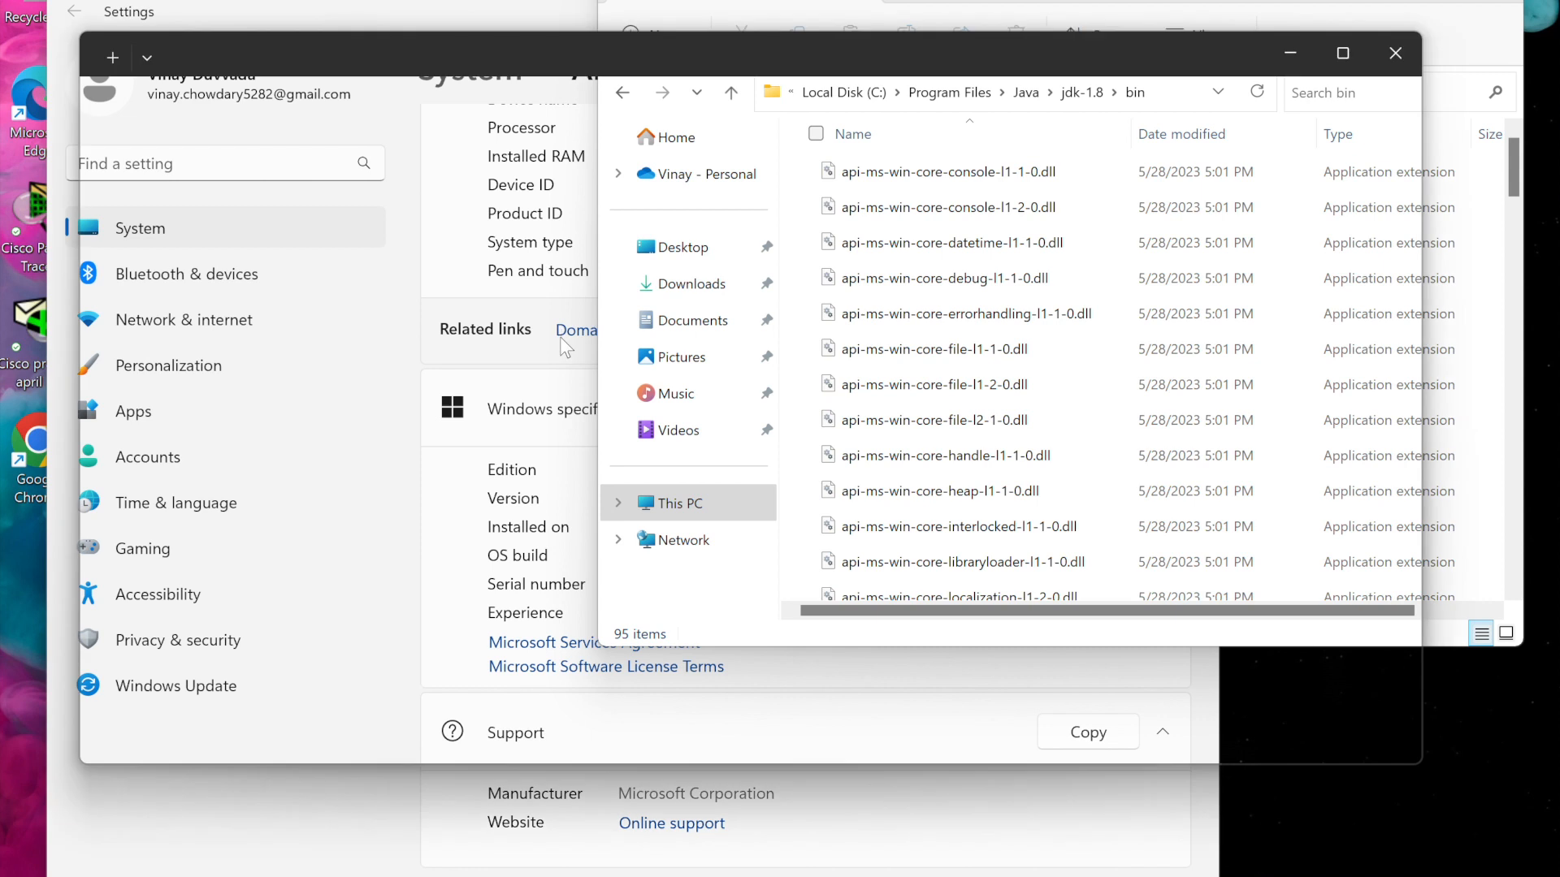
{"action": "type", "text": "java"}
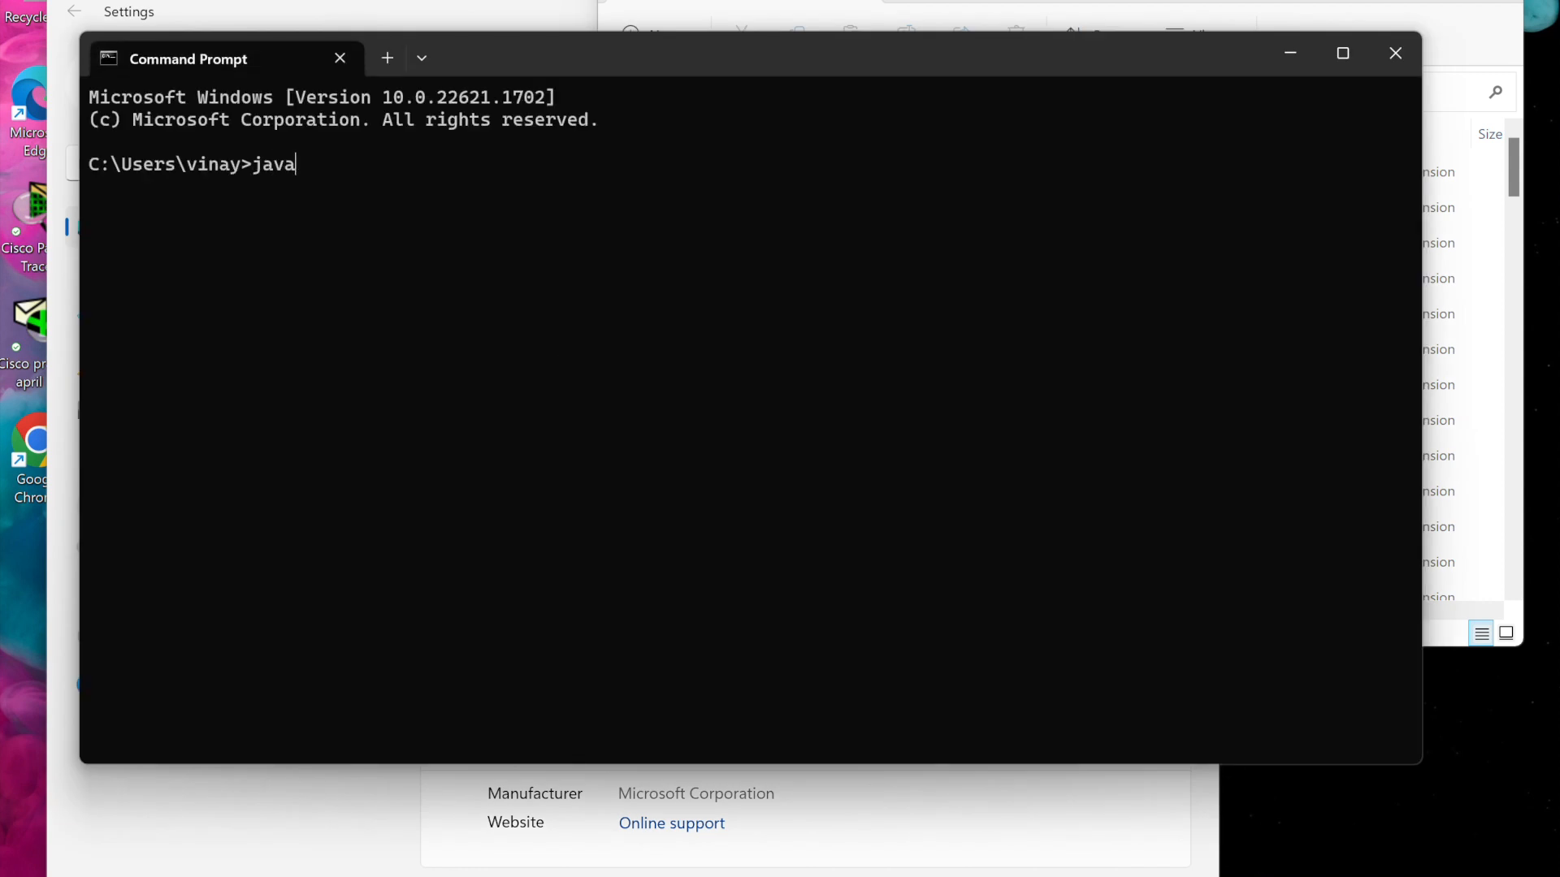
{"action": "type", "text": "c -version"}
{"action": "key", "text": "Return"}
Run java -version and highlight the javac and java version lines in the output
{"action": "type", "text": "java -version"}
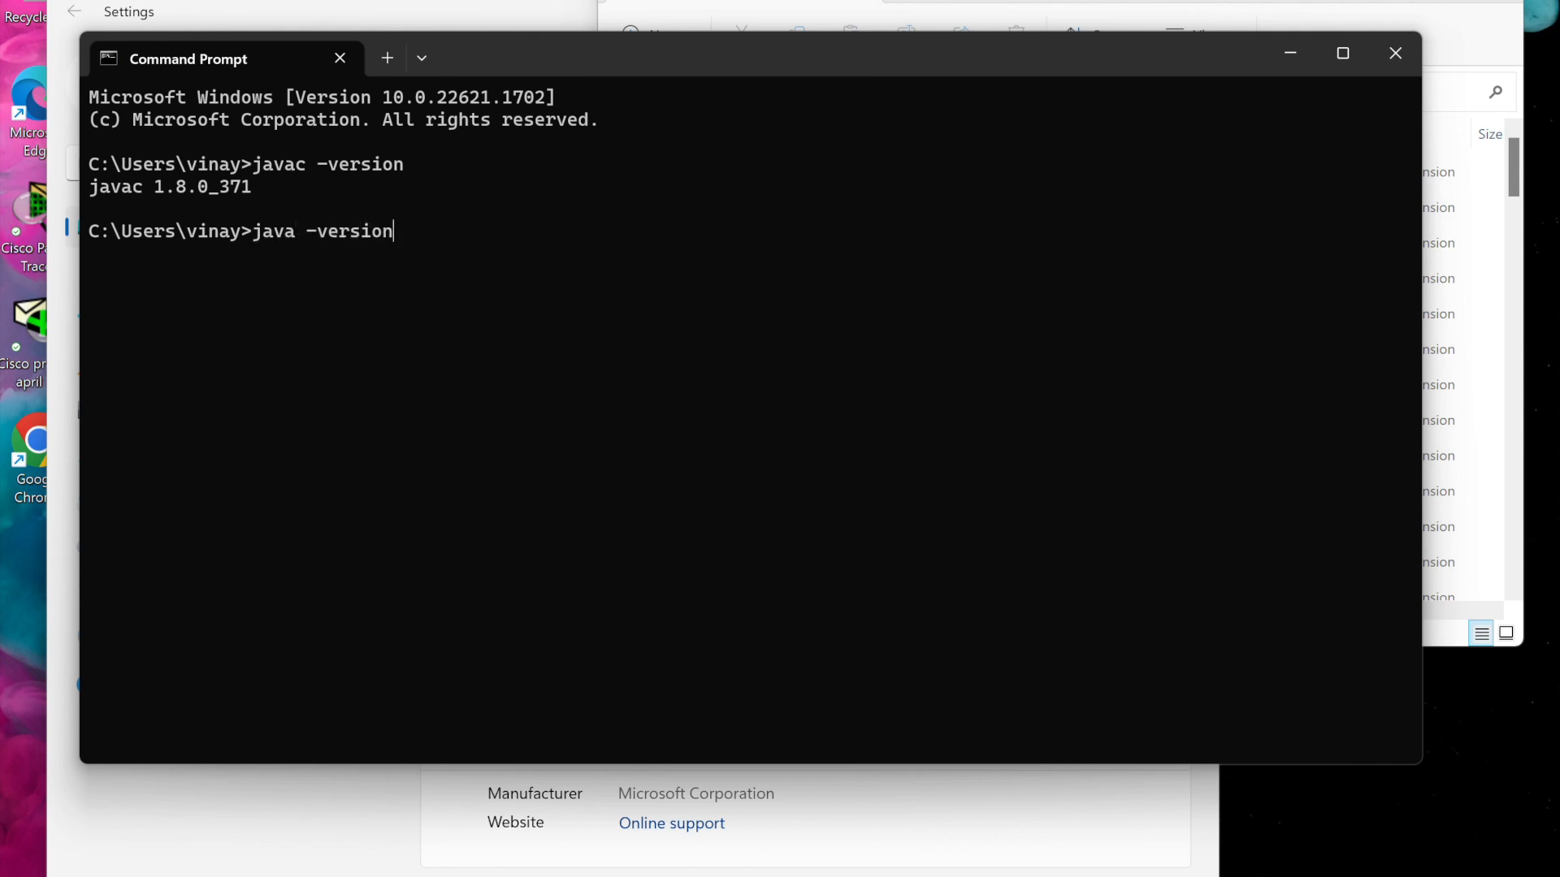
{"action": "key", "text": "Return"}
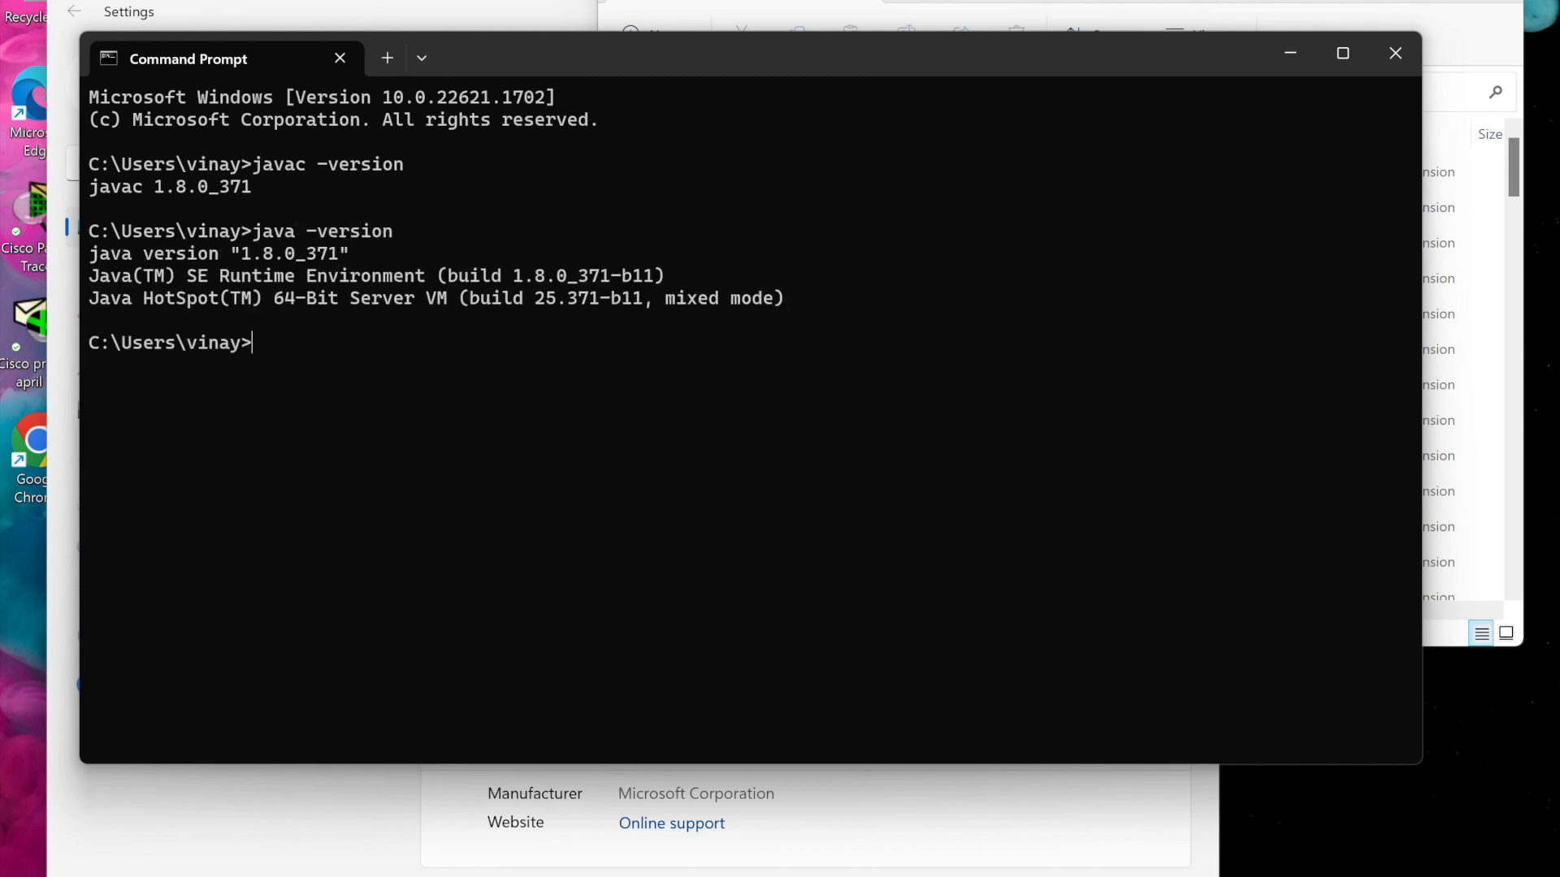
{"action": "left_click_drag", "start_coordinate": [255, 186], "coordinate": [114, 189]}
{"action": "left_click_drag", "start_coordinate": [355, 254], "coordinate": [138, 256]}
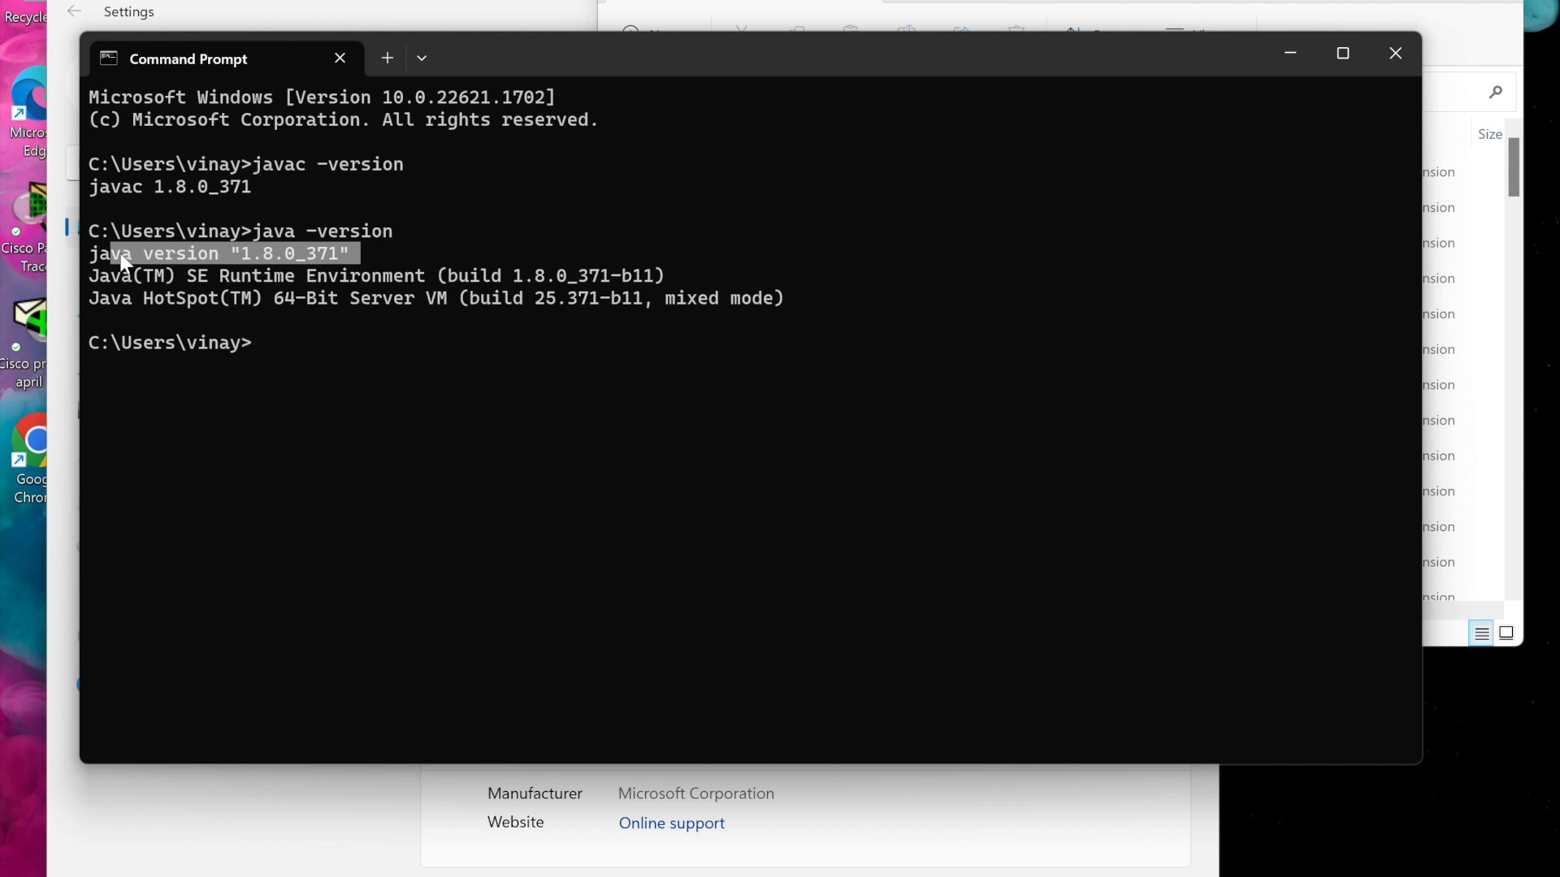